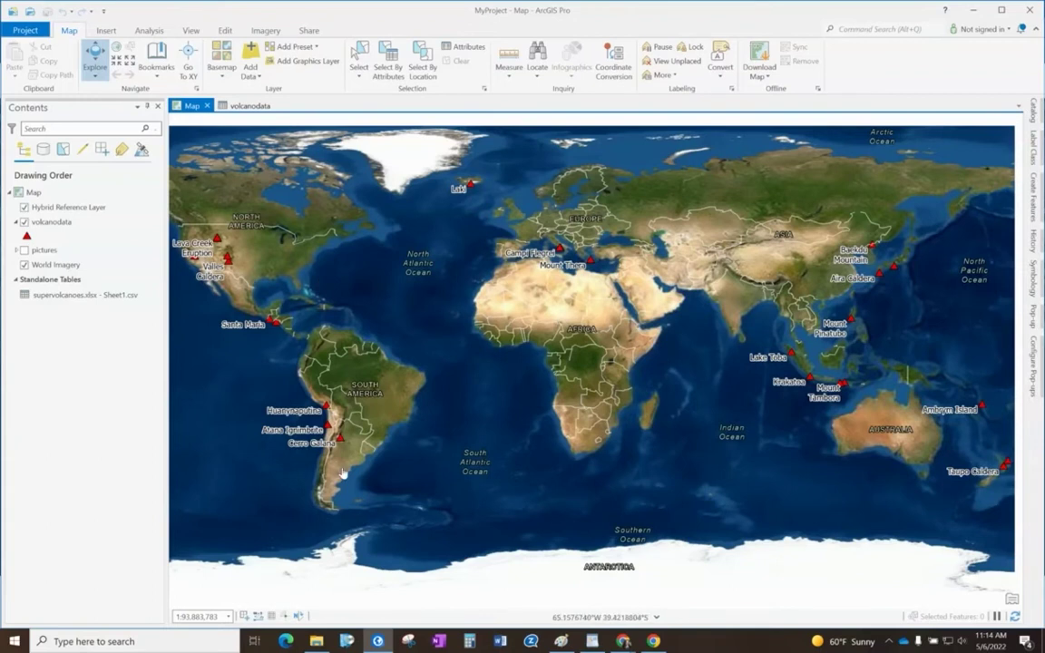
Open the test folder holding the volcanodata shapefile files and move its window up
{"action": "left_click_drag", "start_coordinate": [525, 404], "coordinate": [536, 407]}
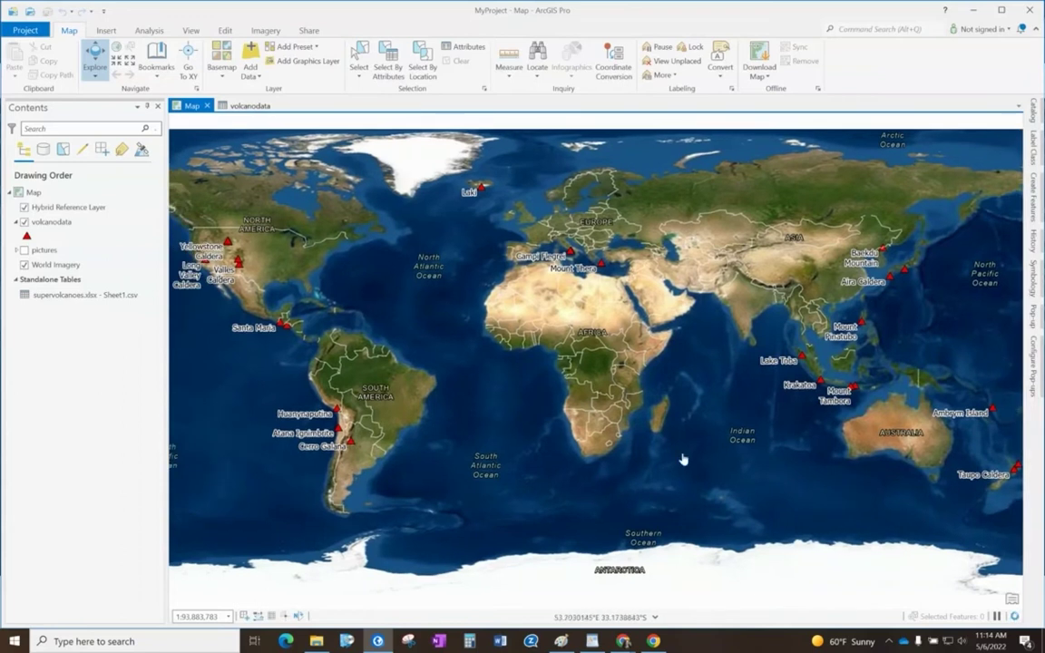
{"action": "left_click_drag", "start_coordinate": [650, 458], "coordinate": [635, 453]}
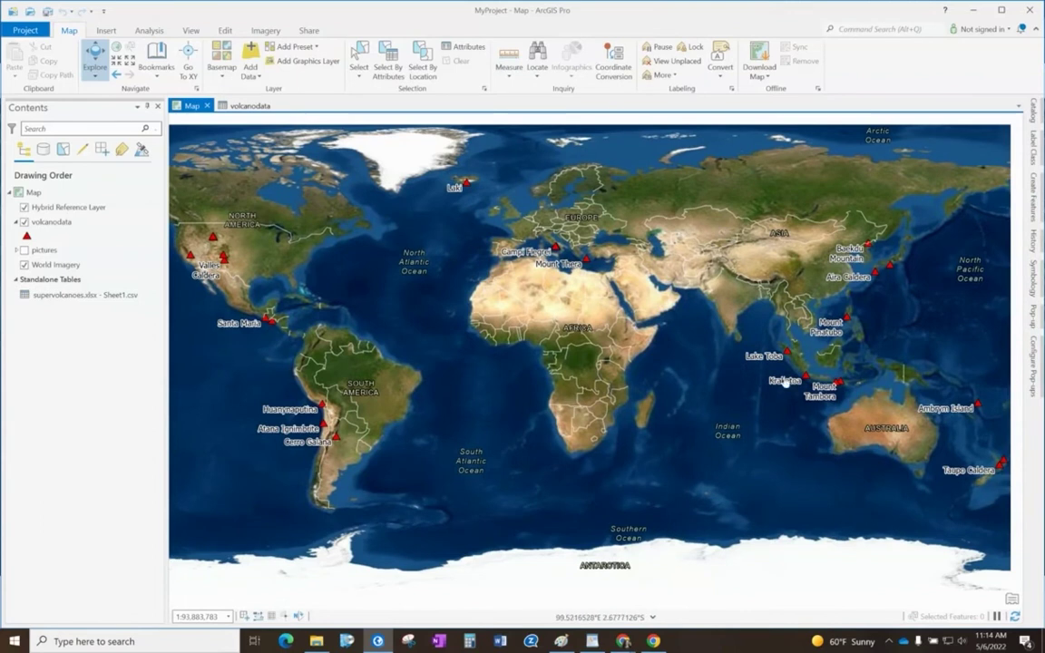
{"action": "left_click_drag", "start_coordinate": [692, 375], "coordinate": [705, 372]}
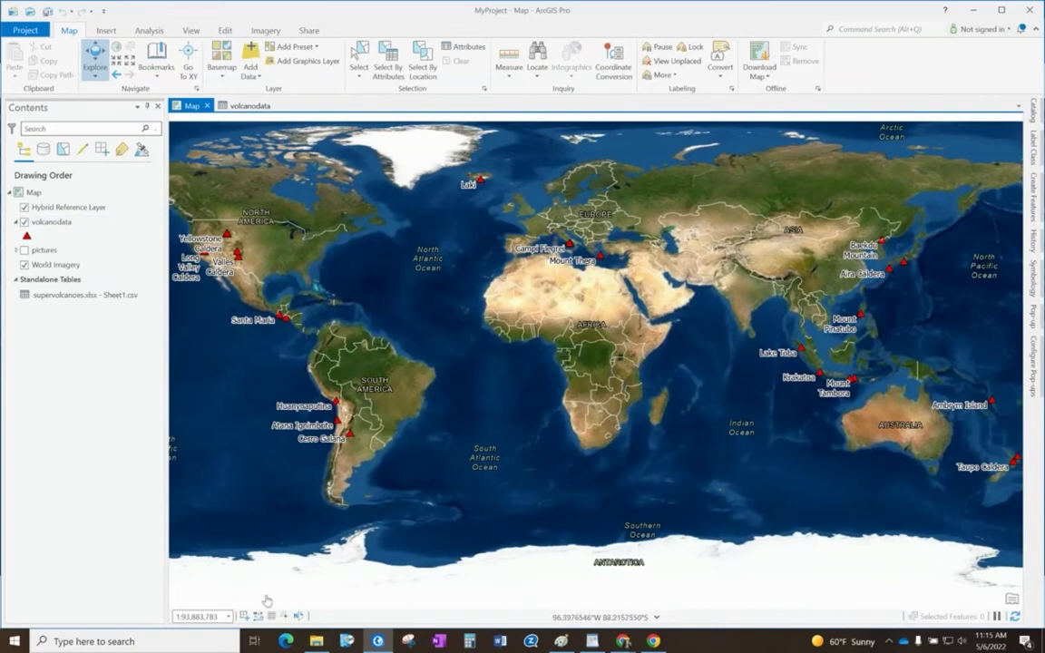
{"action": "left_click", "coordinate": [318, 643]}
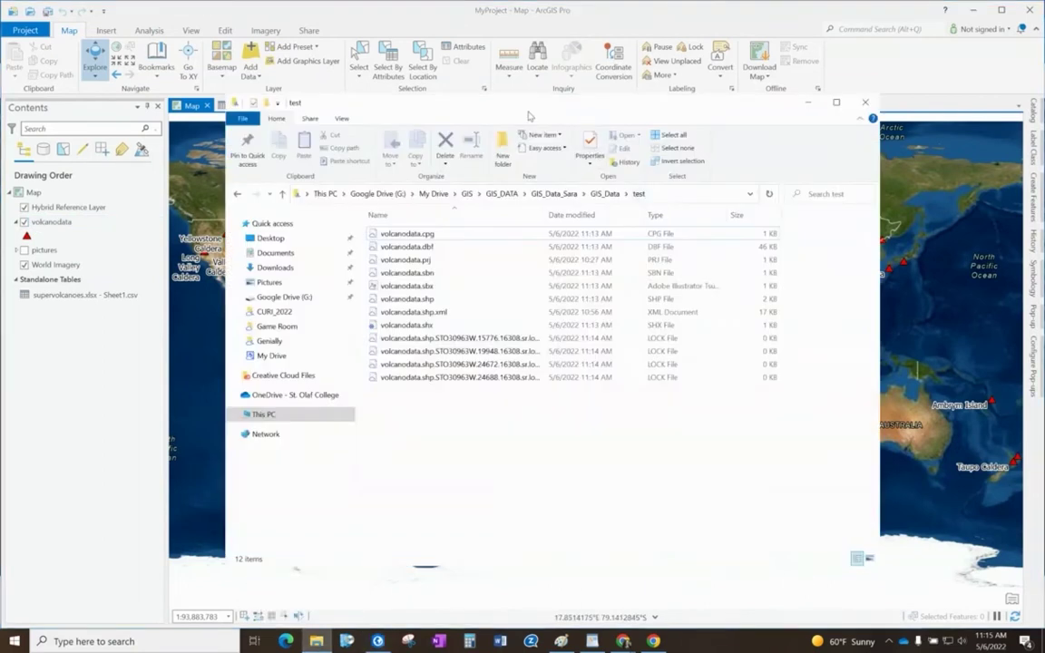
{"action": "left_click_drag", "start_coordinate": [530, 105], "coordinate": [527, 83]}
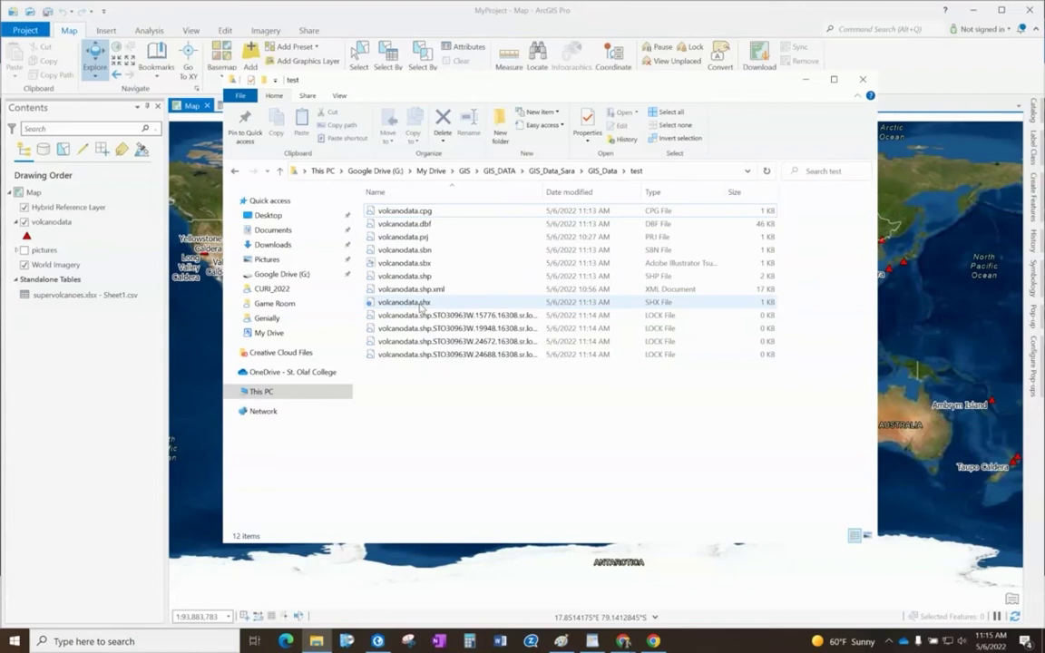
Save the volcano map project and exit ArcGIS Pro
{"action": "left_click", "coordinate": [806, 86]}
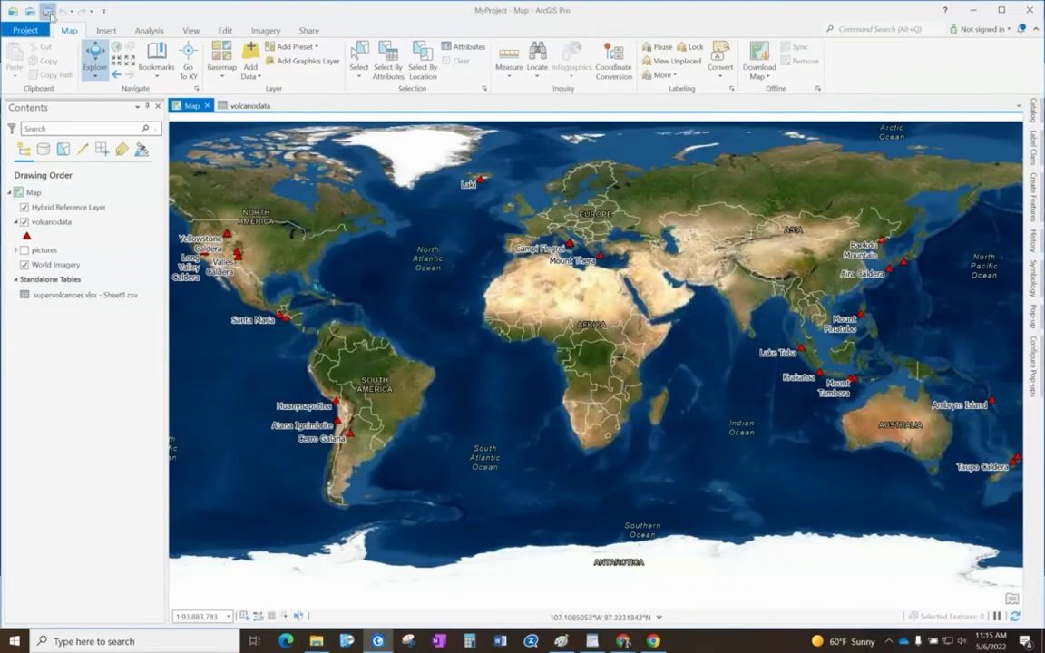
{"action": "left_click", "coordinate": [48, 11]}
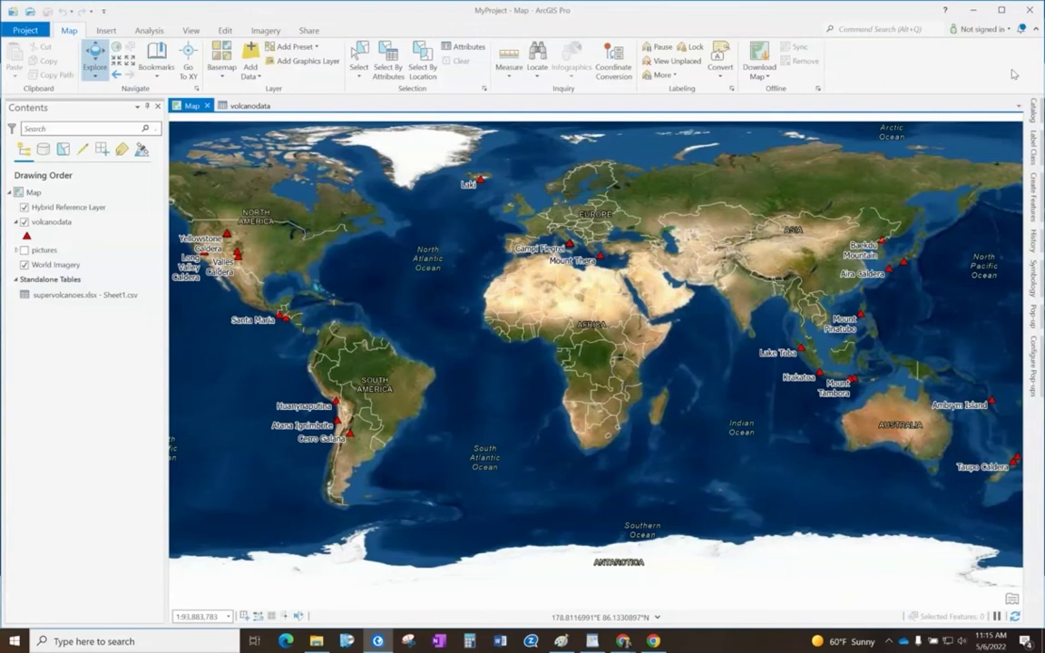
{"action": "left_click", "coordinate": [1030, 10]}
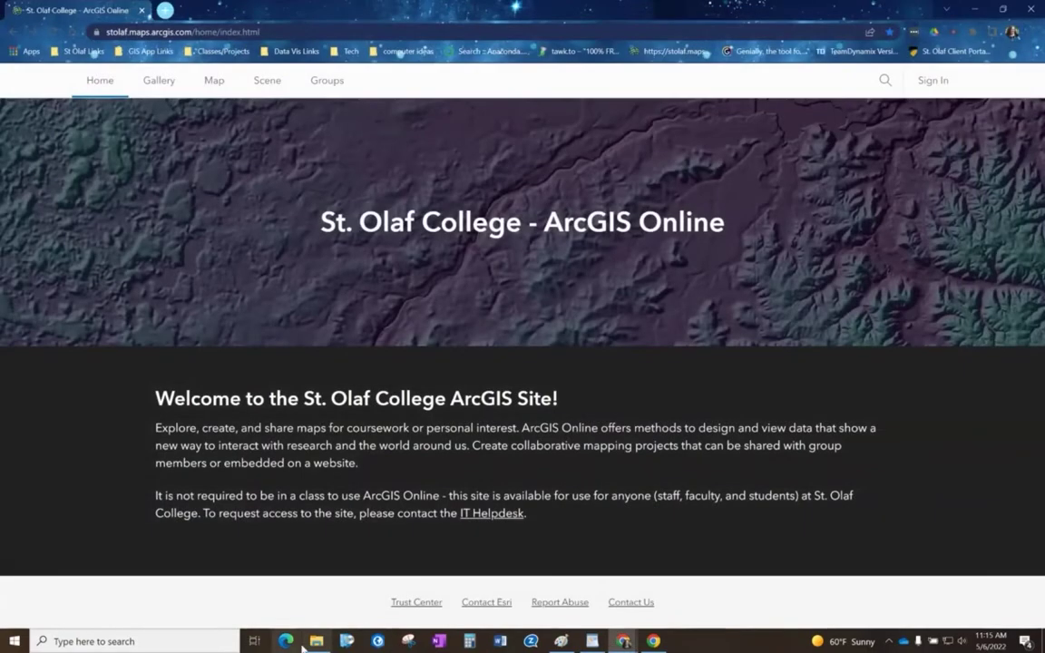
Create a new compressed folder named volcano.zip in the test folder
{"action": "left_click", "coordinate": [316, 642]}
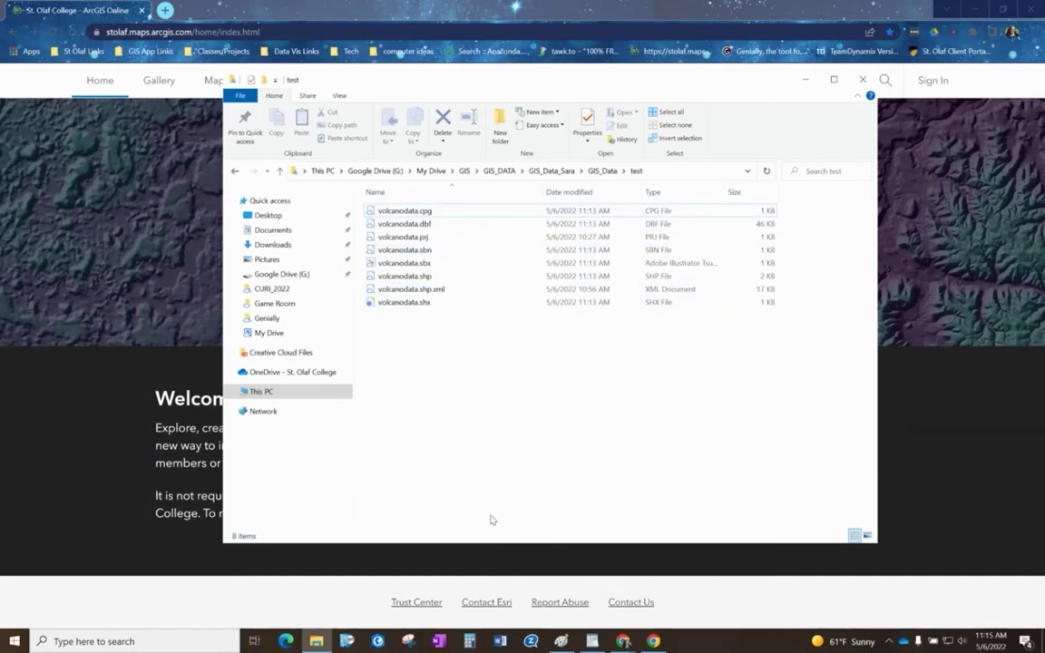
{"action": "right_click", "coordinate": [470, 349]}
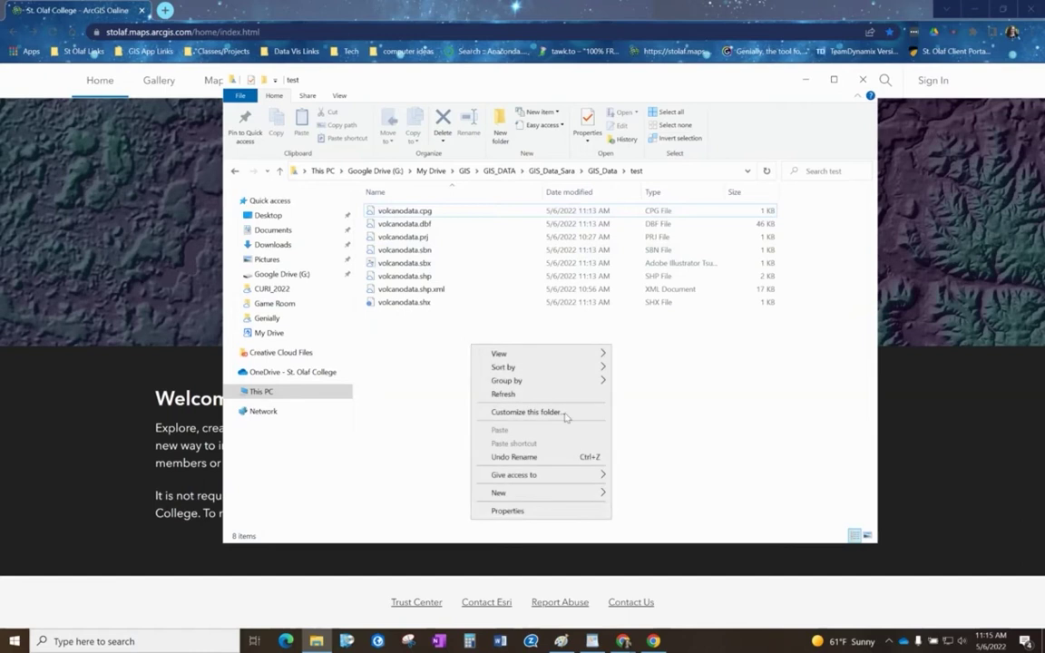
{"action": "mouse_move", "coordinate": [594, 495]}
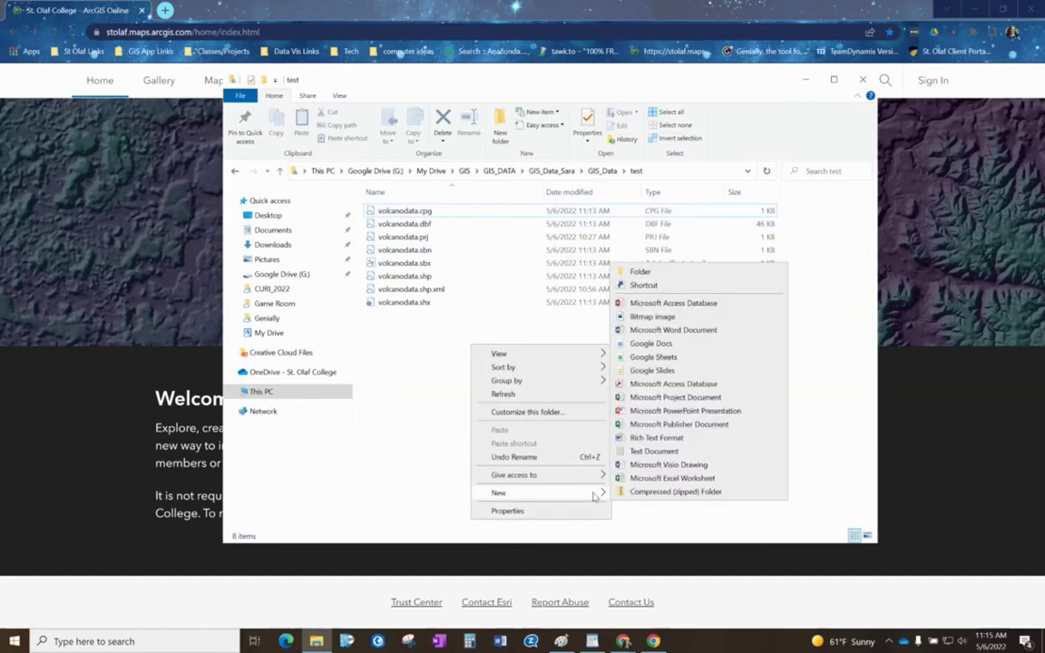
{"action": "left_click", "coordinate": [654, 493]}
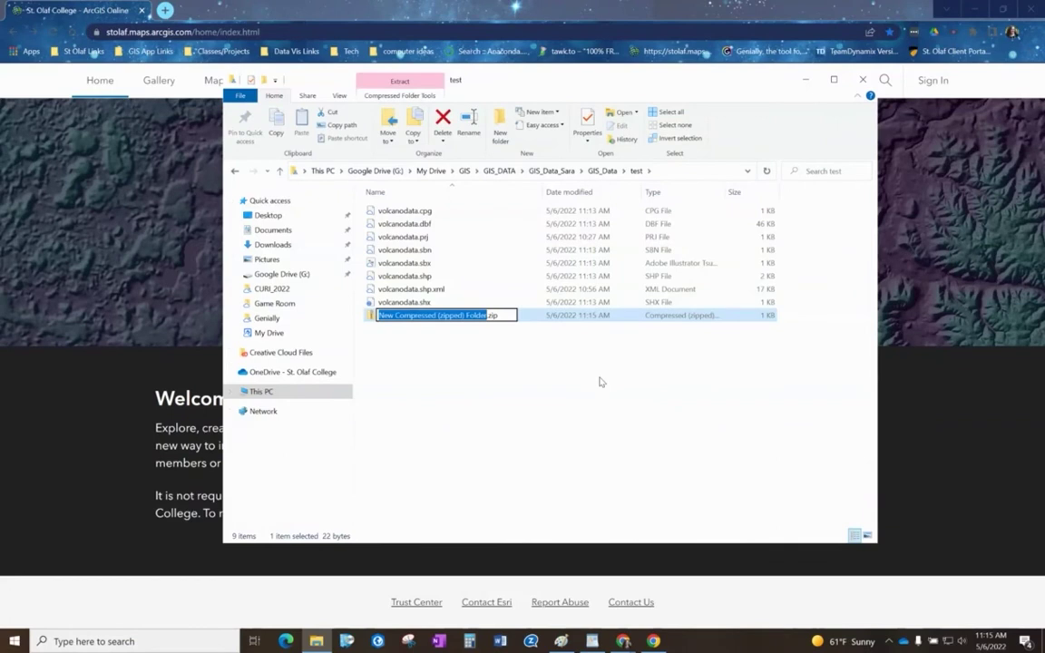
{"action": "type", "text": "v"}
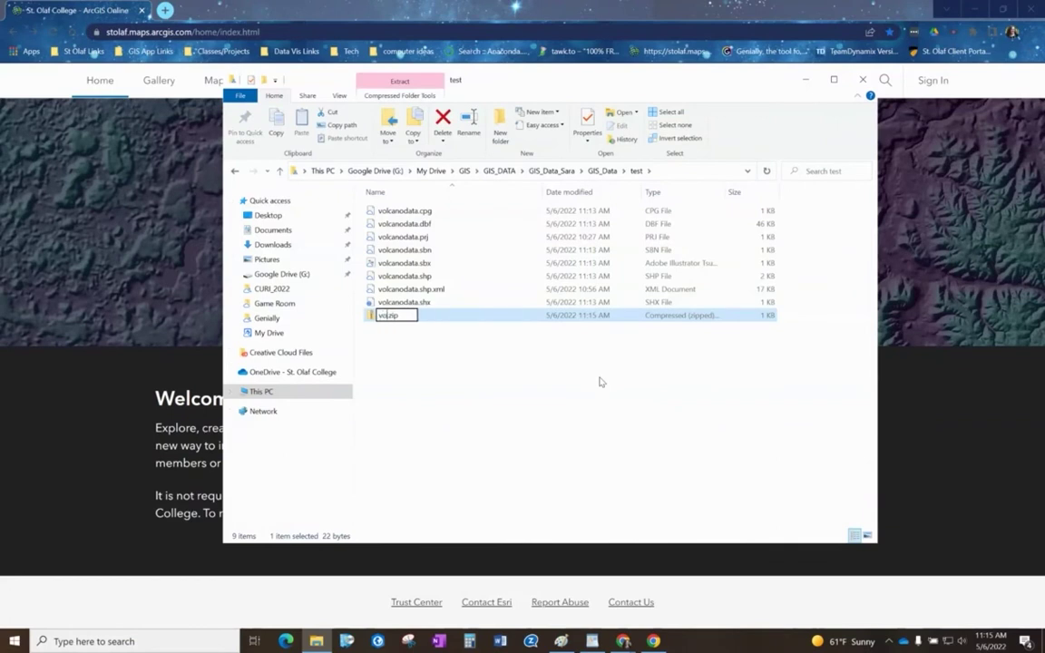
{"action": "type", "text": "olcano"}
Copy the eight volcanodata files into volcano.zip, verify its contents, and show the desktop
{"action": "left_click", "coordinate": [422, 210]}
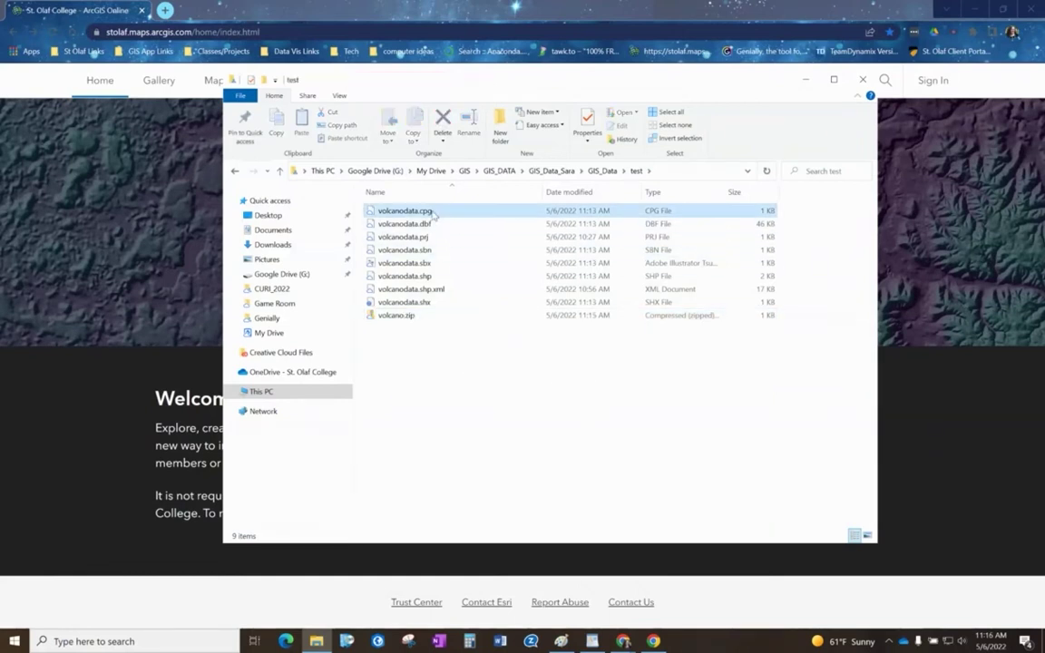
{"action": "left_click", "coordinate": [404, 301], "text": "shift"}
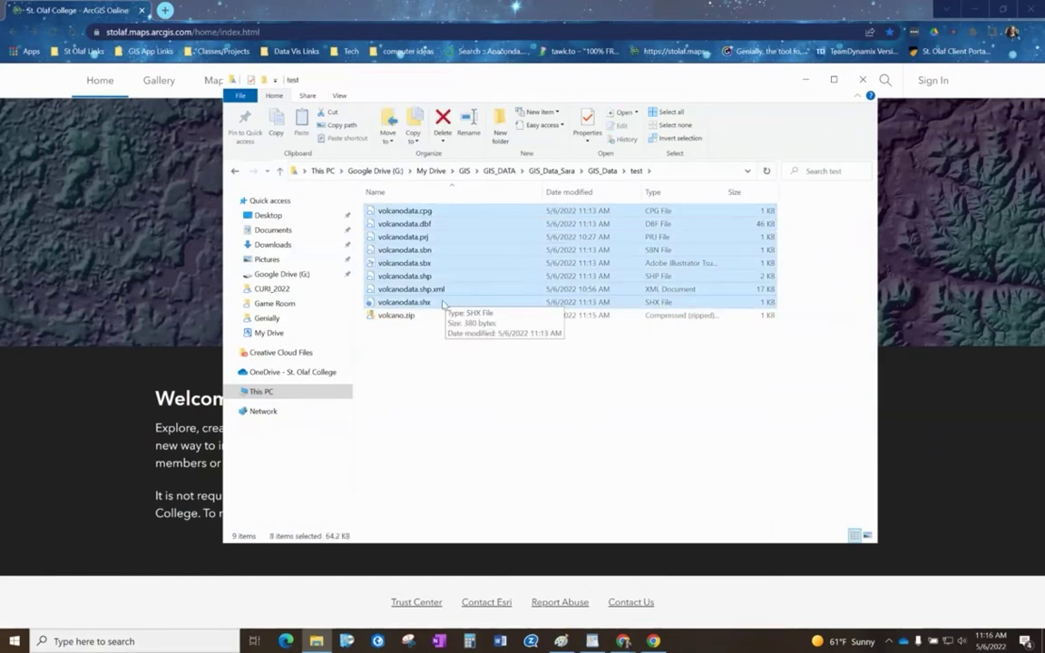
{"action": "left_click_drag", "start_coordinate": [426, 301], "coordinate": [425, 318]}
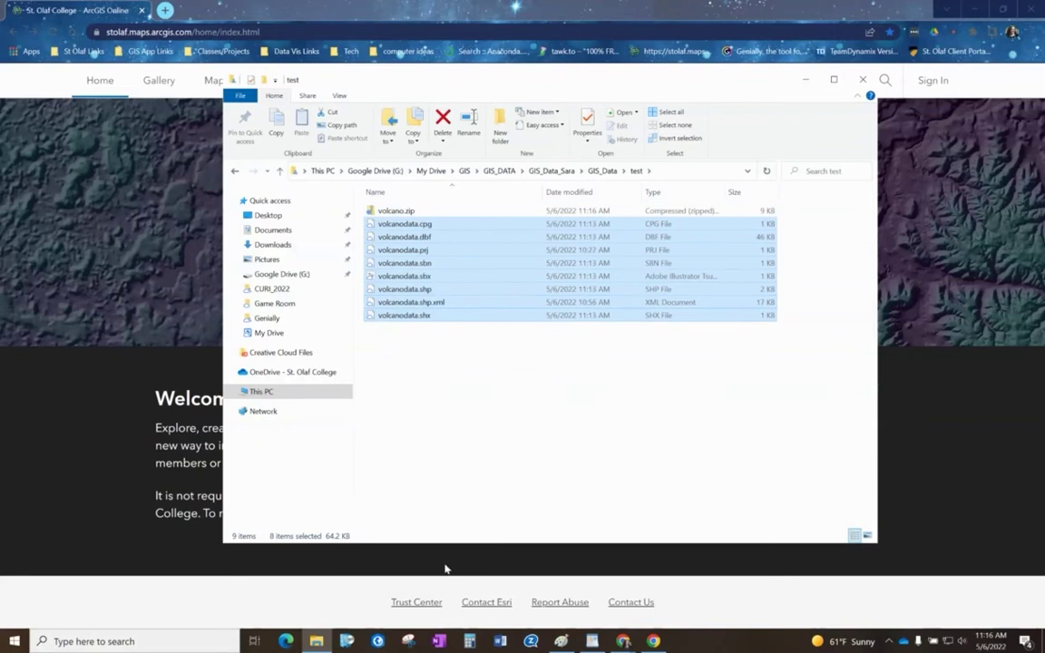
{"action": "double_click", "coordinate": [397, 212]}
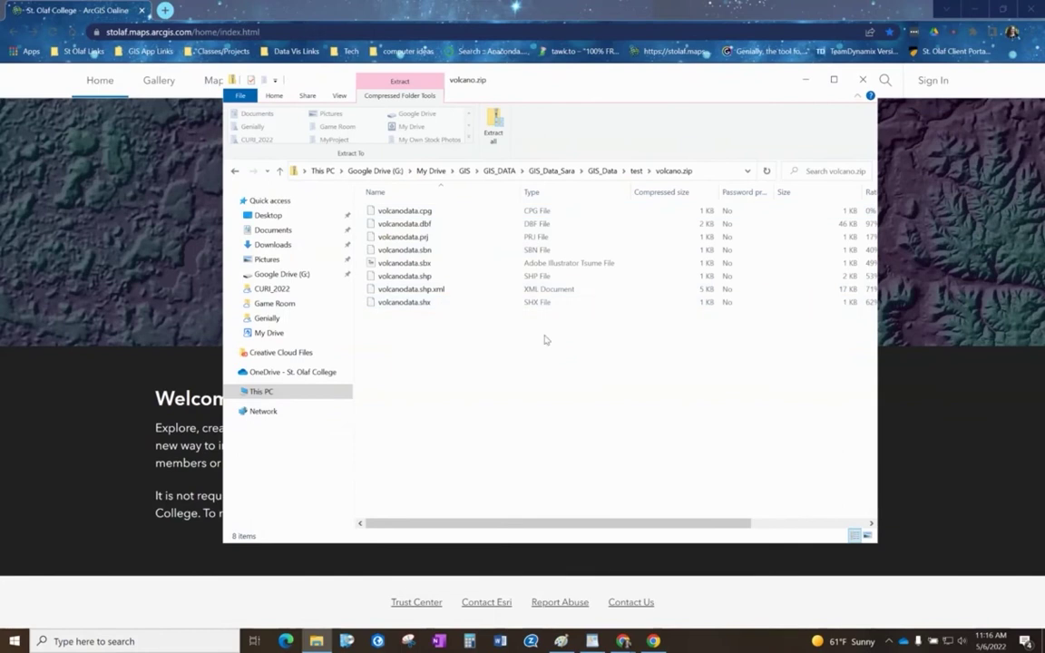
{"action": "left_click", "coordinate": [636, 170]}
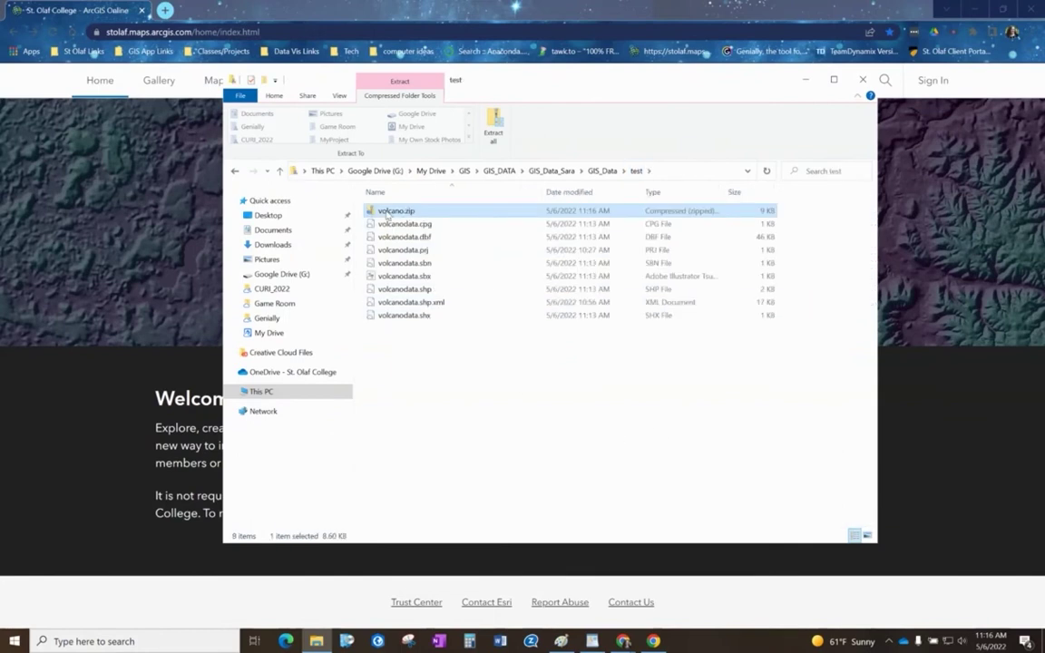
{"action": "key", "text": "F2"}
{"action": "left_click", "coordinate": [443, 212]}
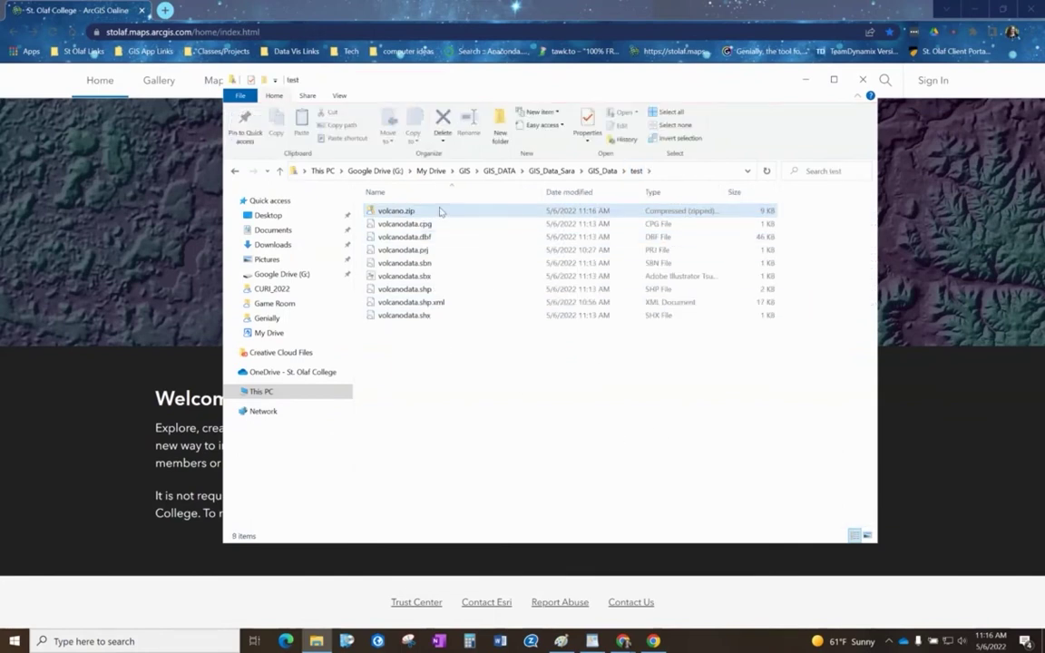
{"action": "left_click", "coordinate": [804, 79]}
{"action": "key", "text": "super+d"}
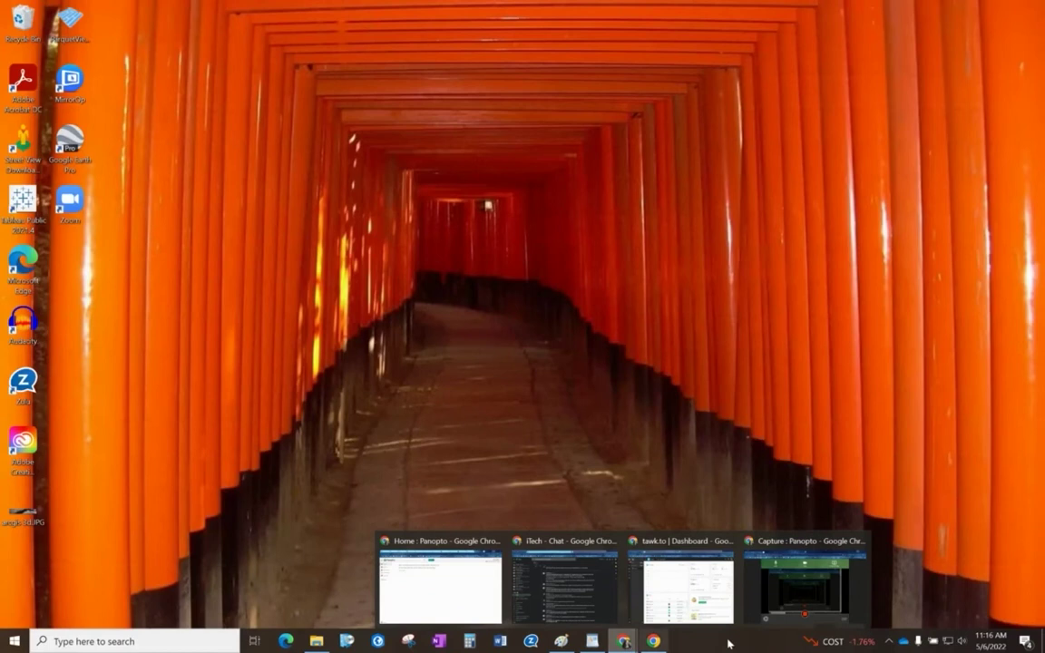
Load stolaf.maps.arcgis.com in a new, maximized Chrome window
{"action": "right_click", "coordinate": [623, 642]}
{"action": "left_click", "coordinate": [624, 526]}
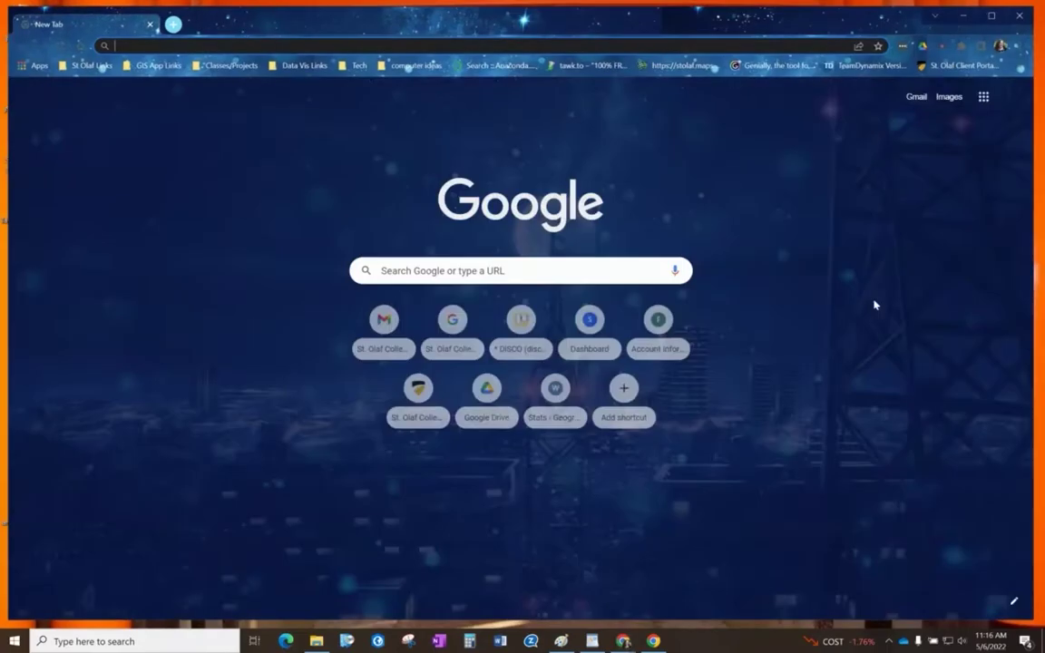
{"action": "left_click", "coordinate": [147, 44]}
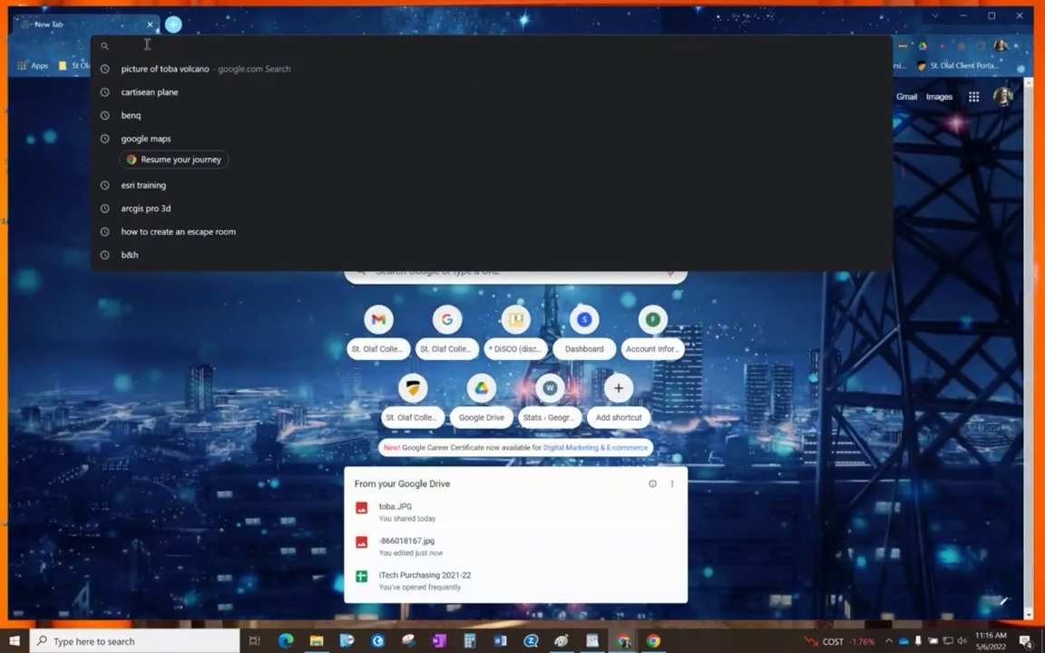
{"action": "type", "text": "stolaf.maps"}
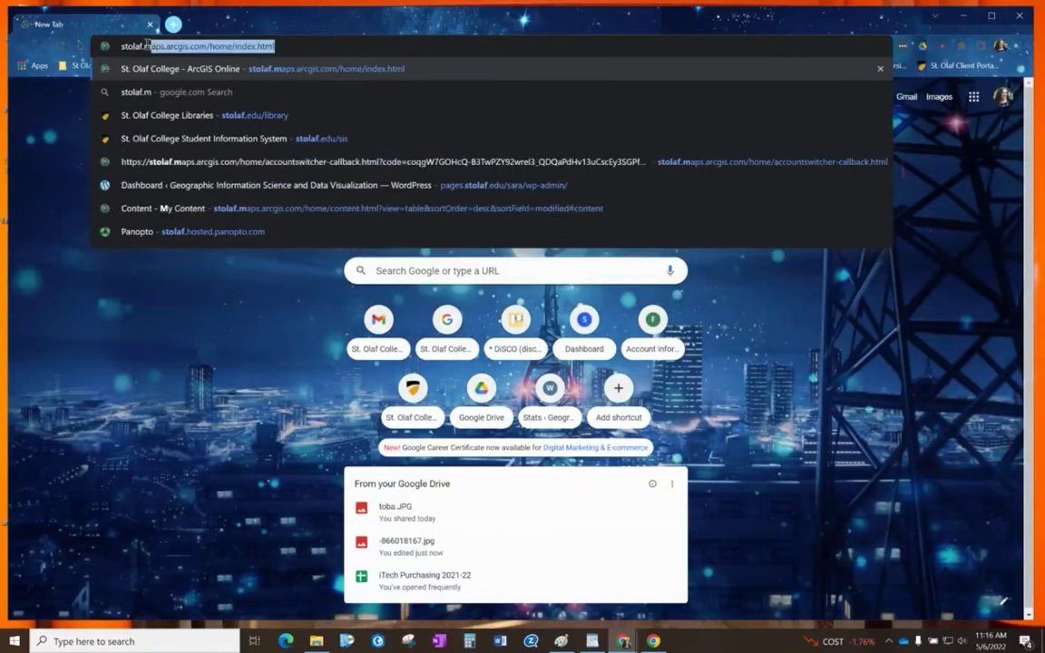
{"action": "type", "text": ".arcgis.com"}
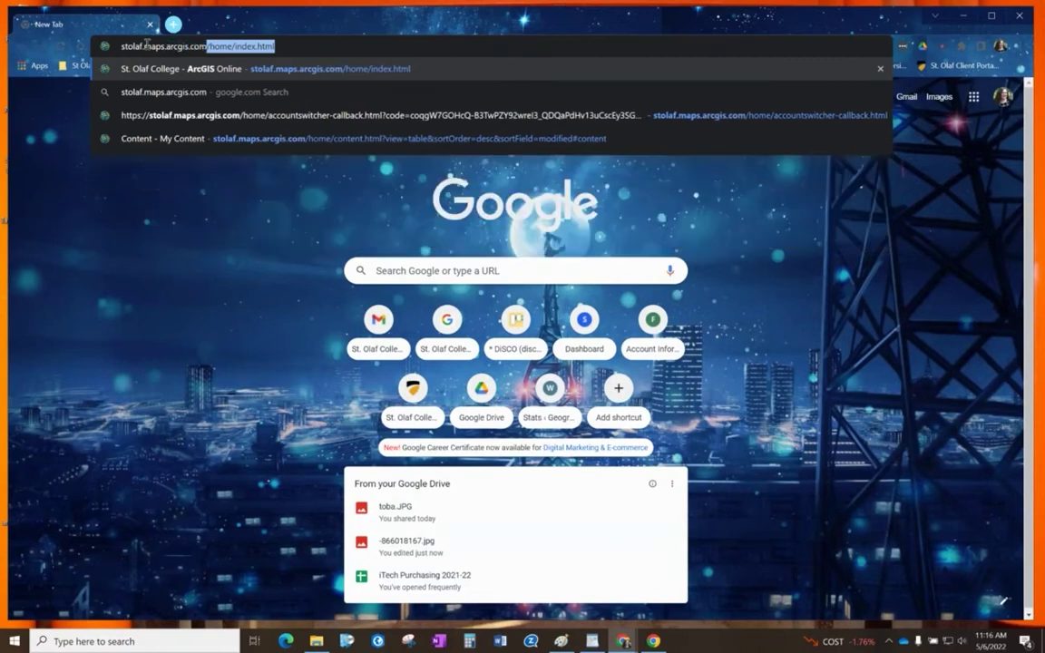
{"action": "key", "text": "Delete"}
{"action": "key", "text": "Return"}
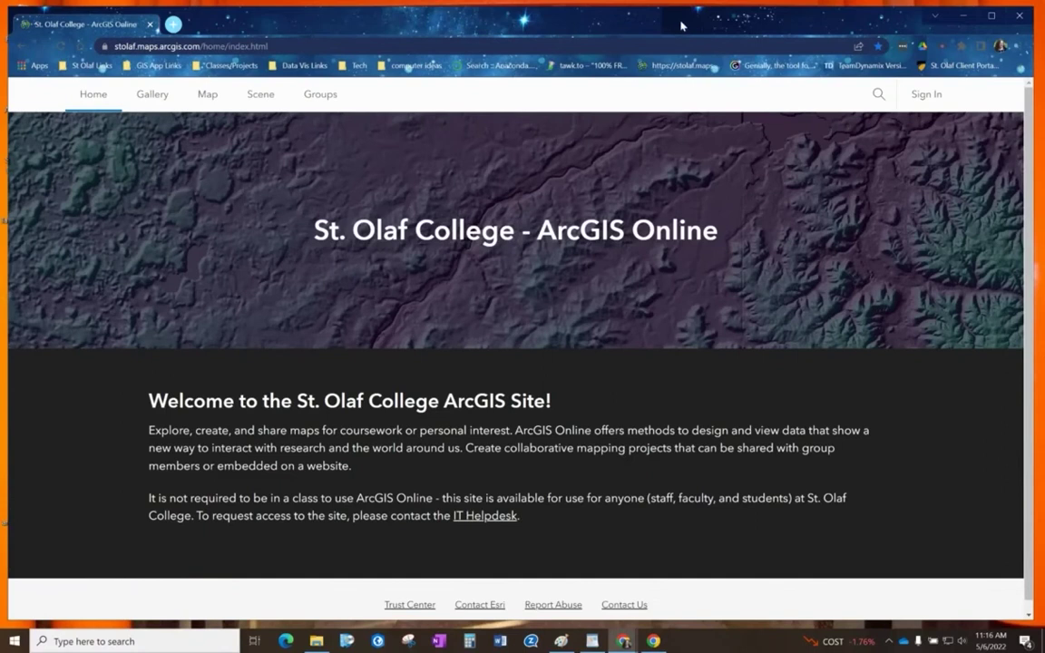
{"action": "double_click", "coordinate": [682, 25]}
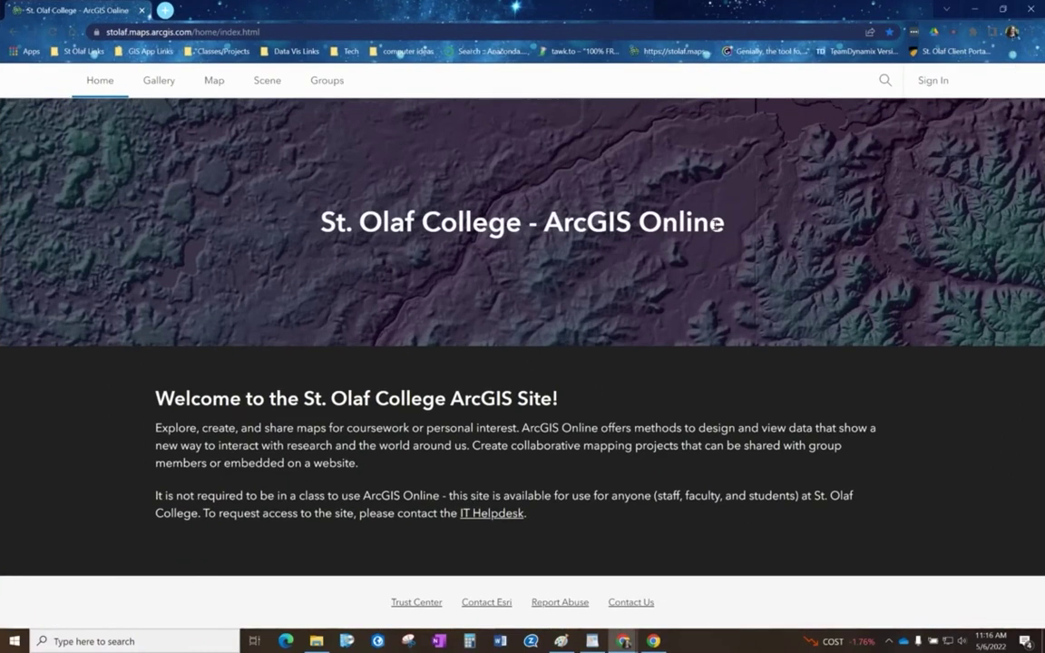
{"action": "left_click_drag", "start_coordinate": [716, 224], "coordinate": [309, 220]}
{"action": "left_click", "coordinate": [896, 300]}
Sign in through the St. Olaf College login using the college Google account
{"action": "left_click", "coordinate": [935, 82]}
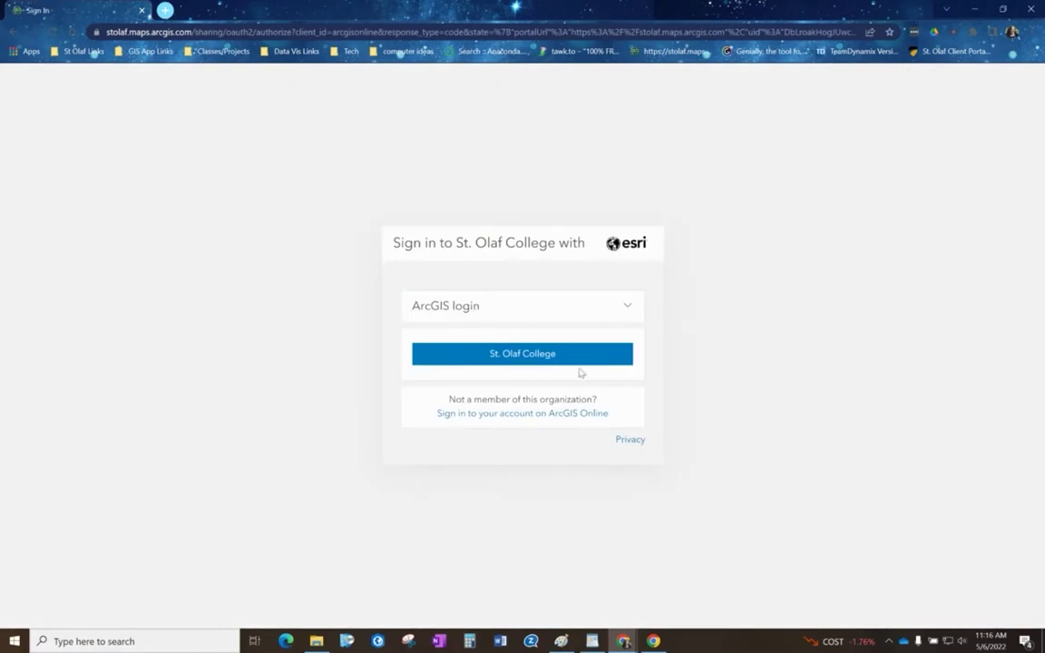
{"action": "left_click", "coordinate": [513, 309]}
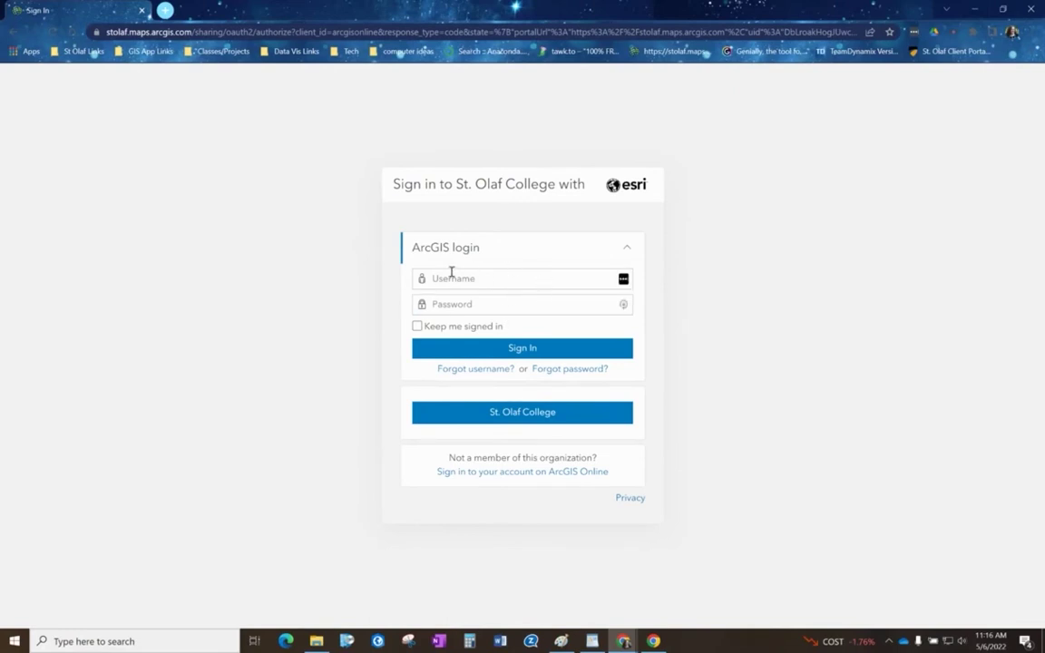
{"action": "left_click", "coordinate": [626, 245]}
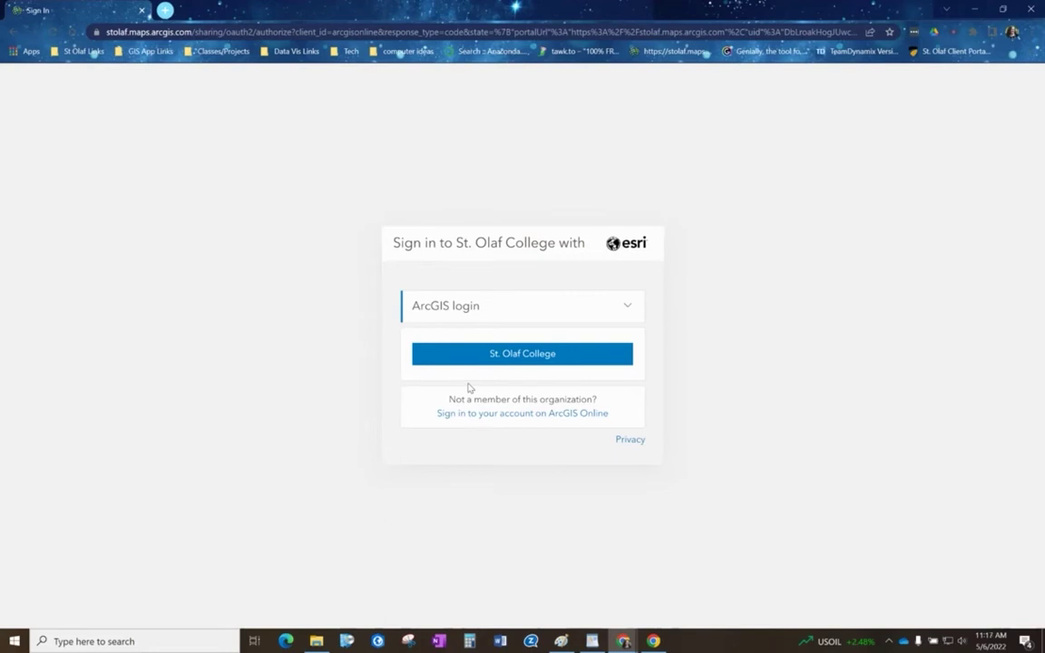
{"action": "left_click", "coordinate": [519, 355]}
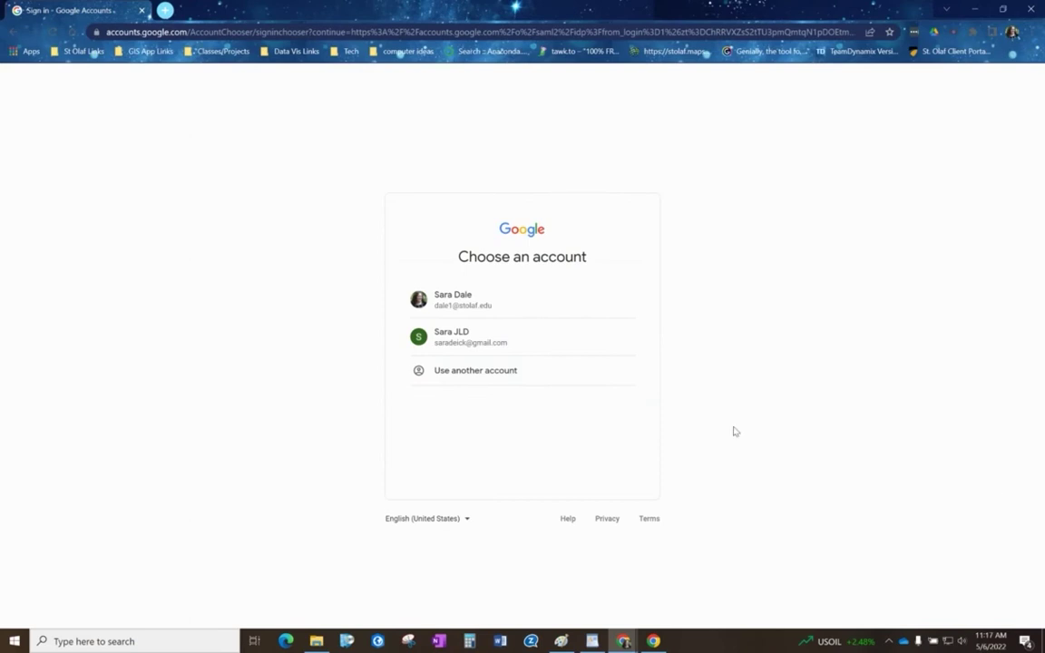
{"action": "left_click", "coordinate": [427, 297]}
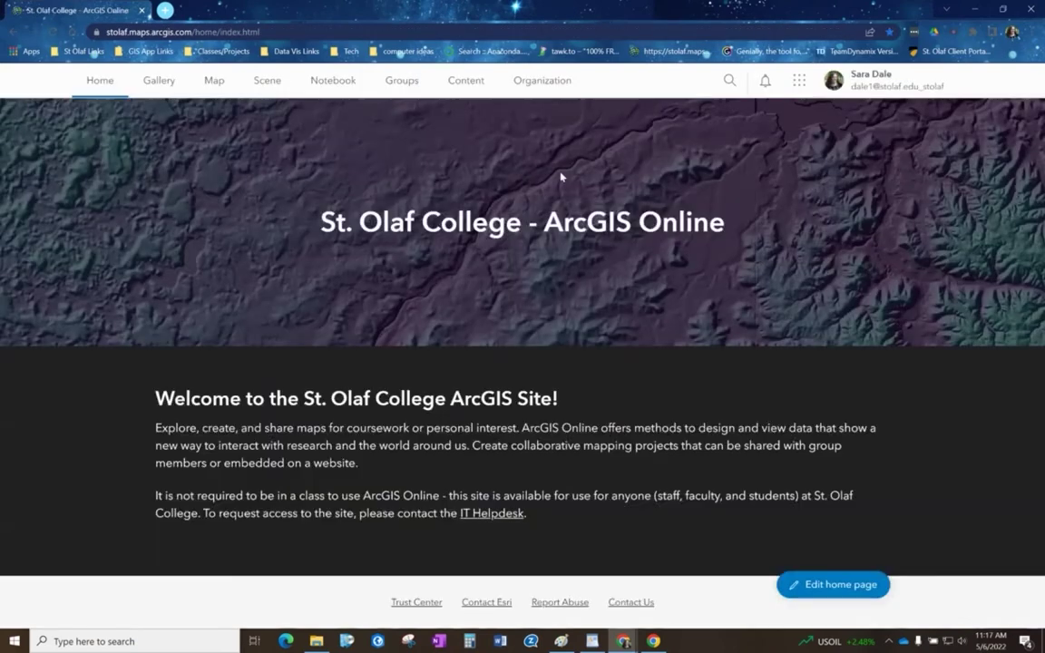
From My Content, add a New item by dragging volcano.zip into the upload area
{"action": "left_click", "coordinate": [464, 80]}
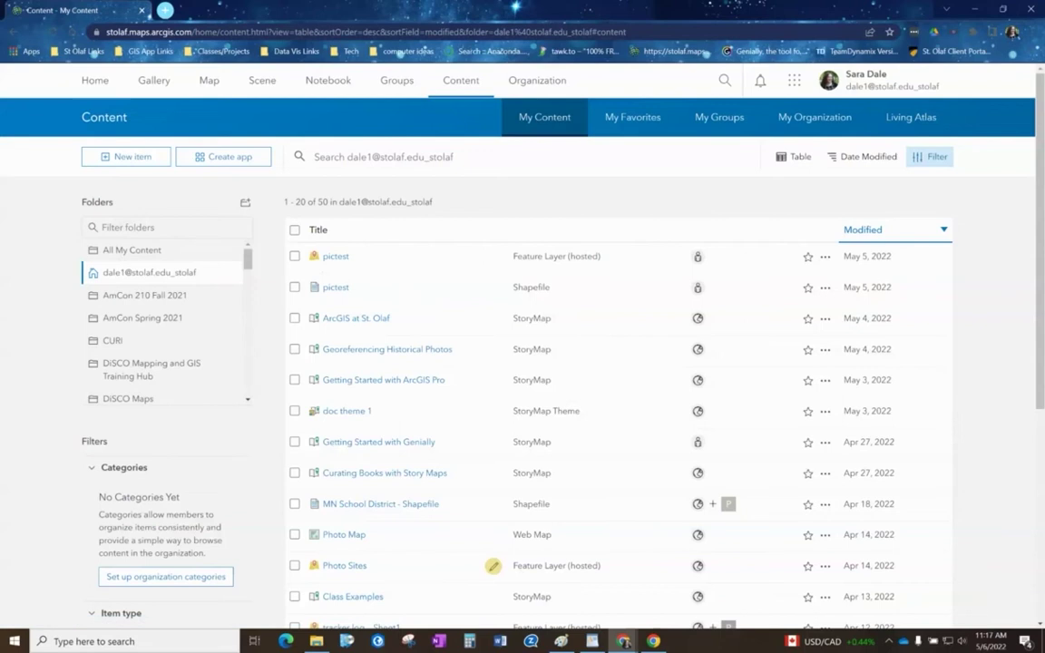
{"action": "left_click", "coordinate": [141, 161]}
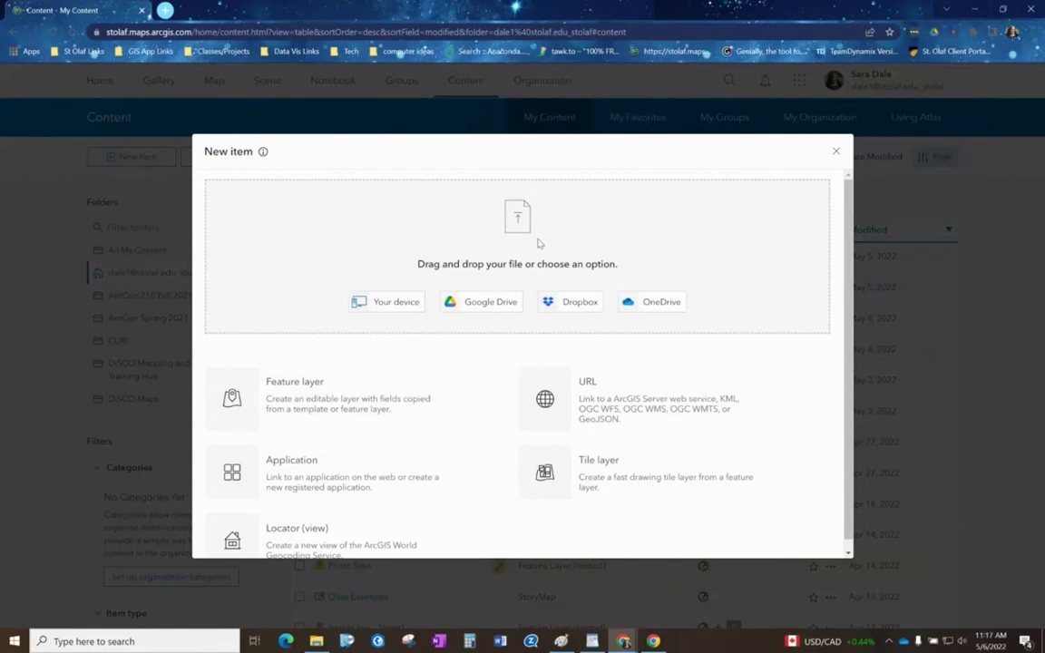
{"action": "left_click", "coordinate": [316, 641]}
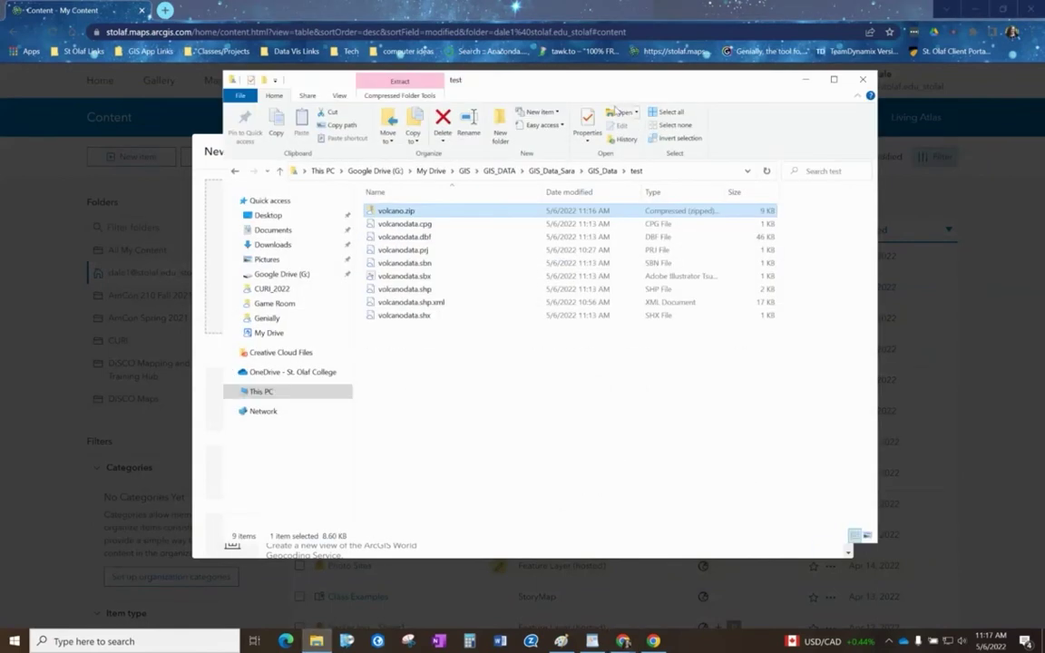
{"action": "left_click_drag", "start_coordinate": [476, 78], "coordinate": [801, 136]}
{"action": "left_click_drag", "start_coordinate": [689, 268], "coordinate": [420, 233]}
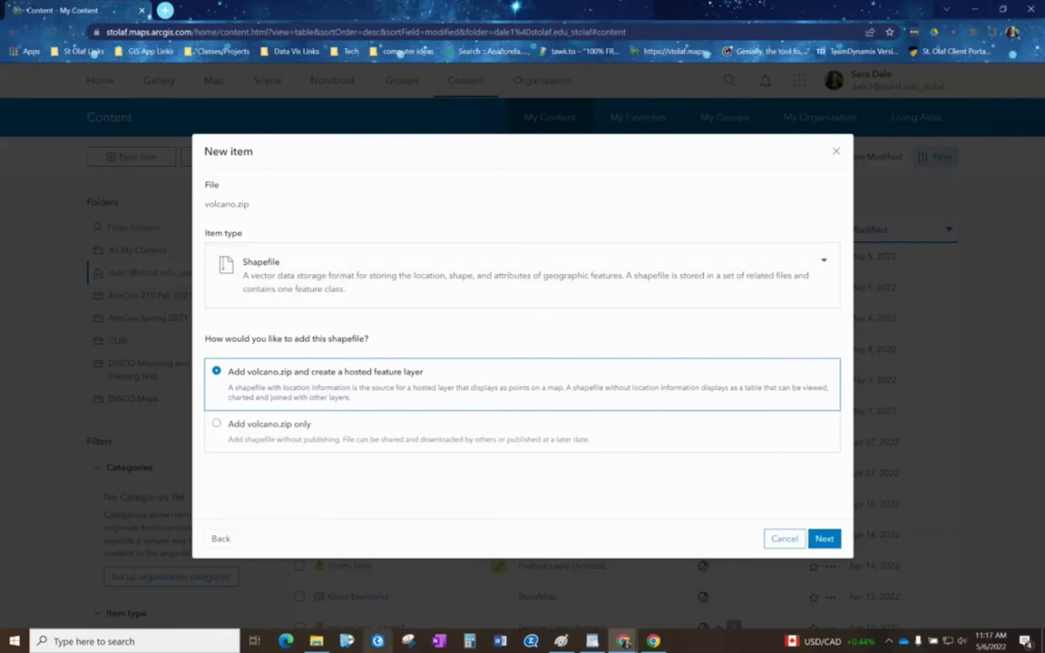
{"action": "left_click", "coordinate": [316, 641]}
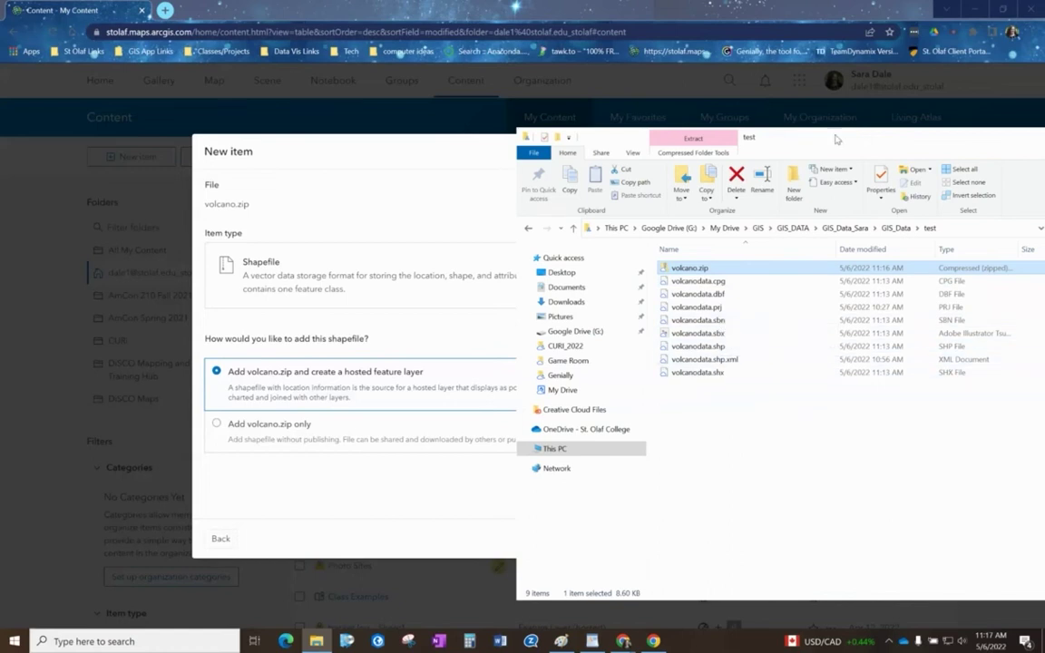
{"action": "left_click_drag", "start_coordinate": [780, 134], "coordinate": [723, 226]}
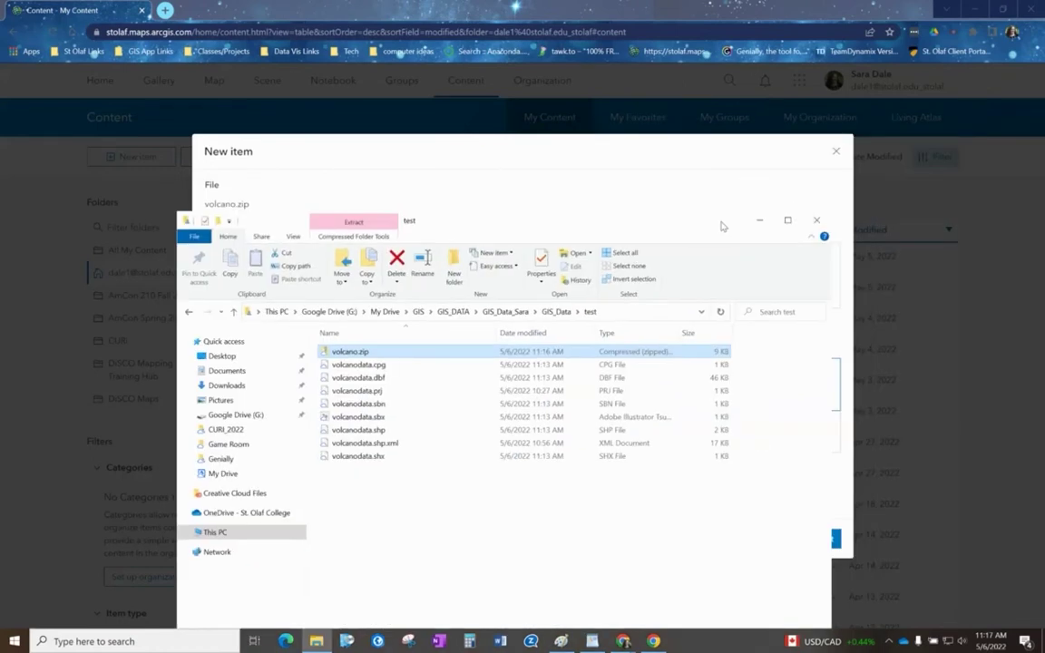
{"action": "left_click", "coordinate": [760, 228]}
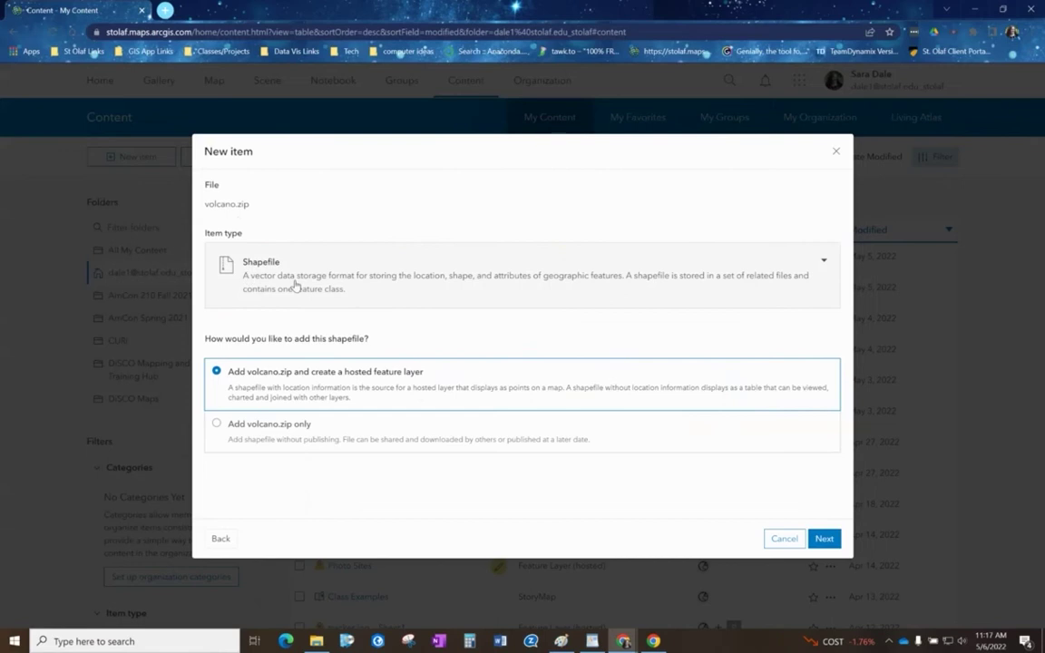
Title the hosted feature layer 'volcano data' and save it
{"action": "left_click", "coordinate": [828, 539]}
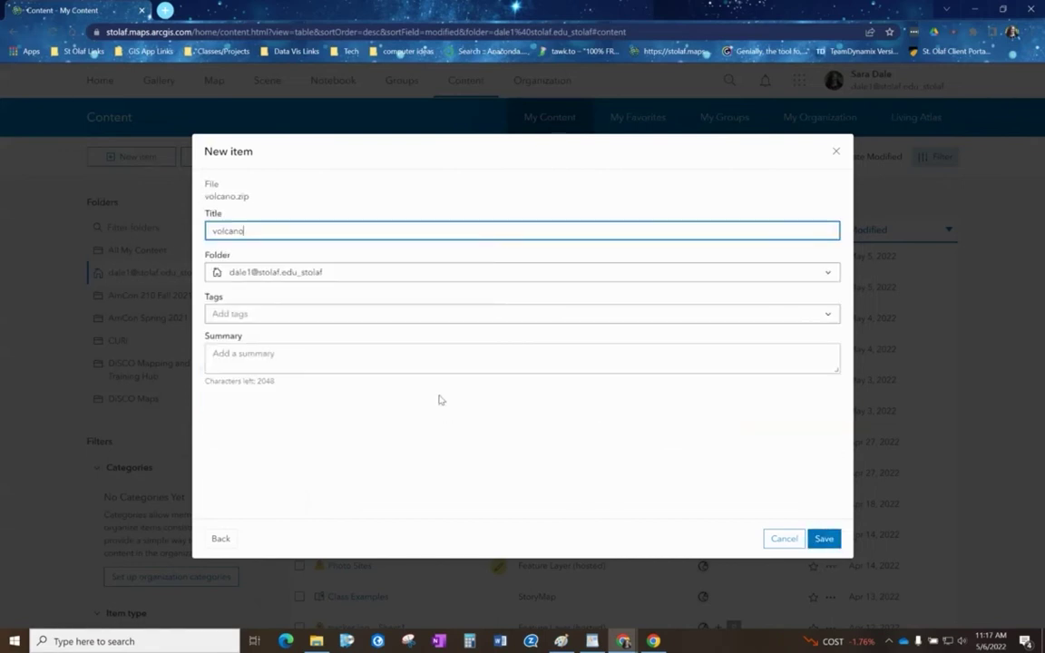
{"action": "type", "text": "data"}
{"action": "left_click", "coordinate": [380, 193]}
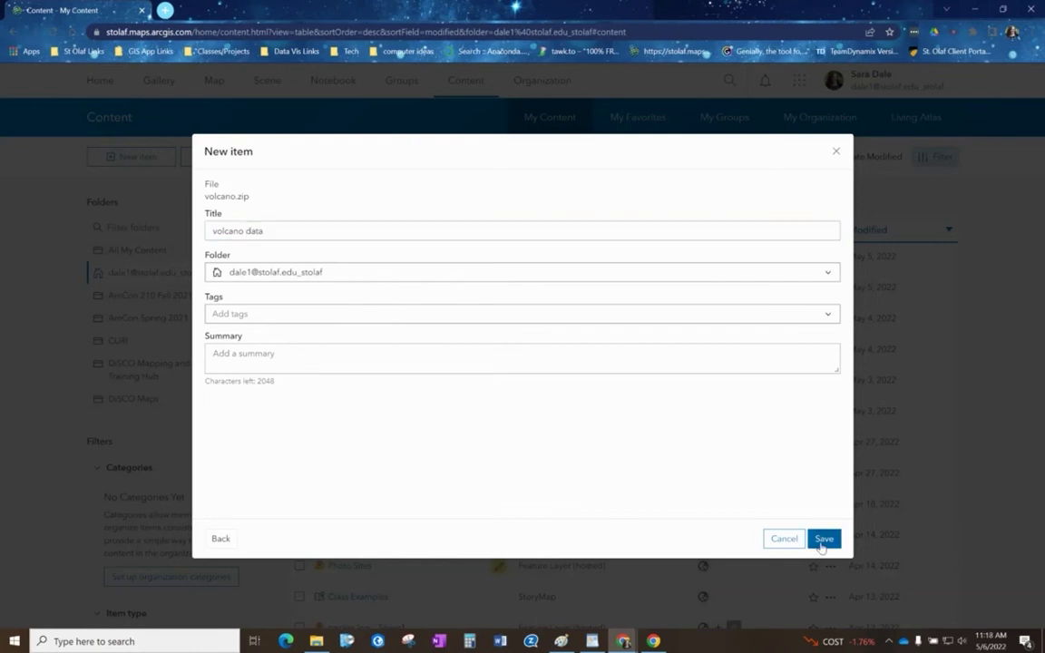
{"action": "left_click", "coordinate": [821, 543]}
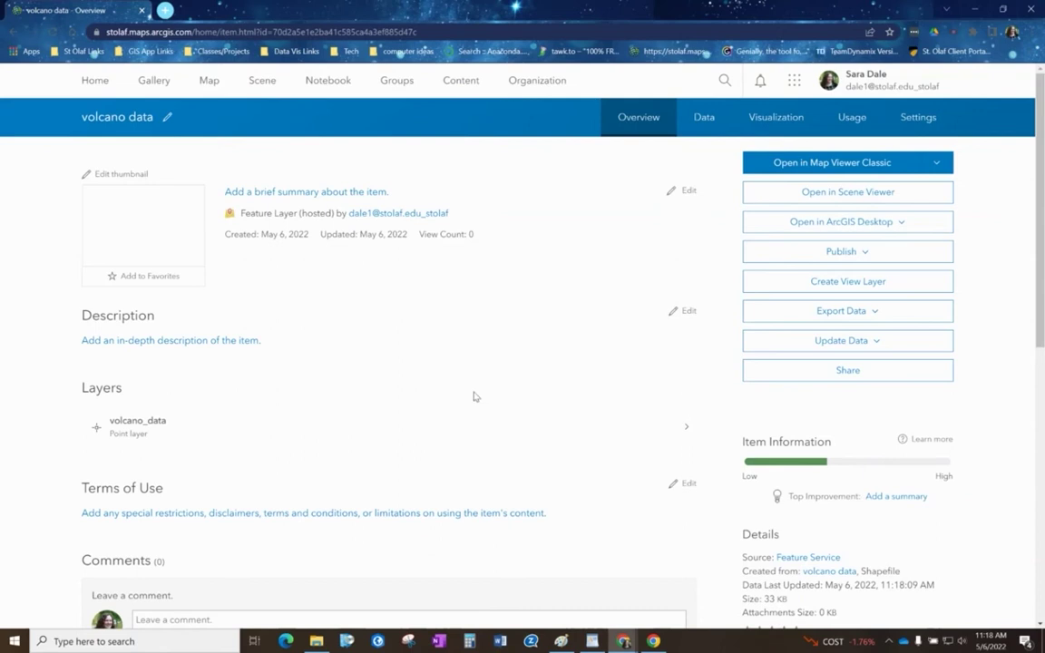
Open a new map and add the volcano data layer from My Content via Search for Layers
{"action": "left_click", "coordinate": [210, 82]}
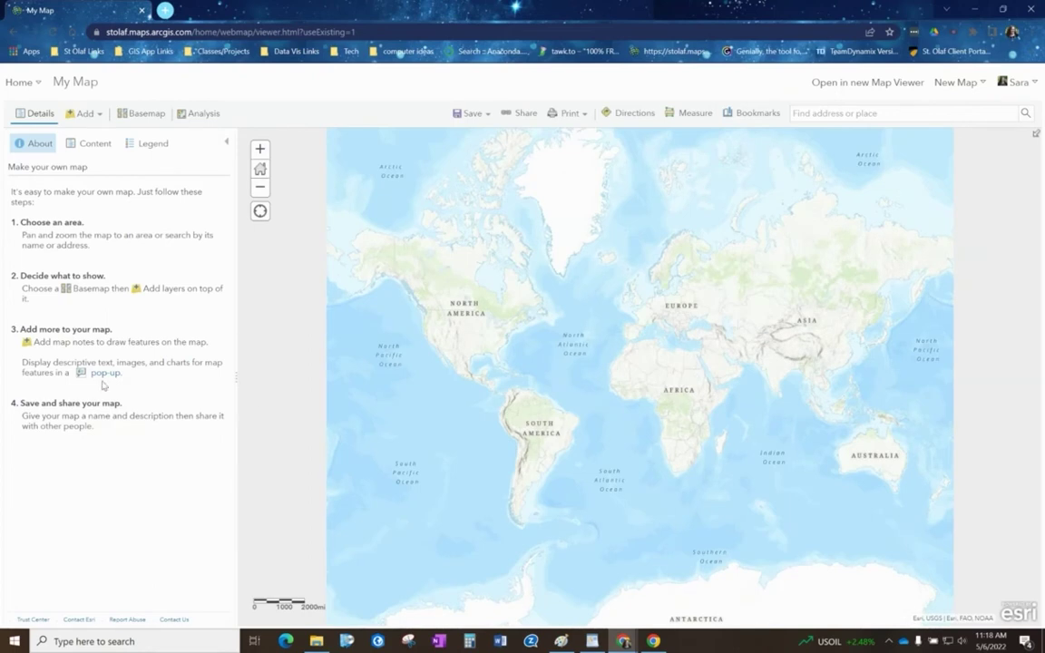
{"action": "left_click", "coordinate": [85, 114]}
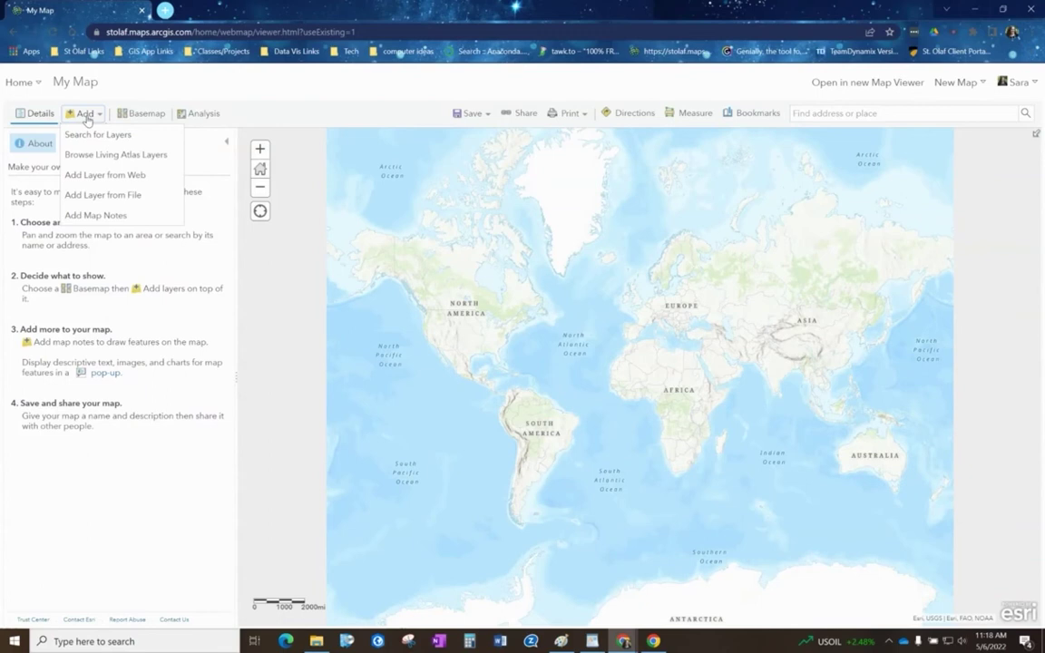
{"action": "left_click", "coordinate": [90, 136]}
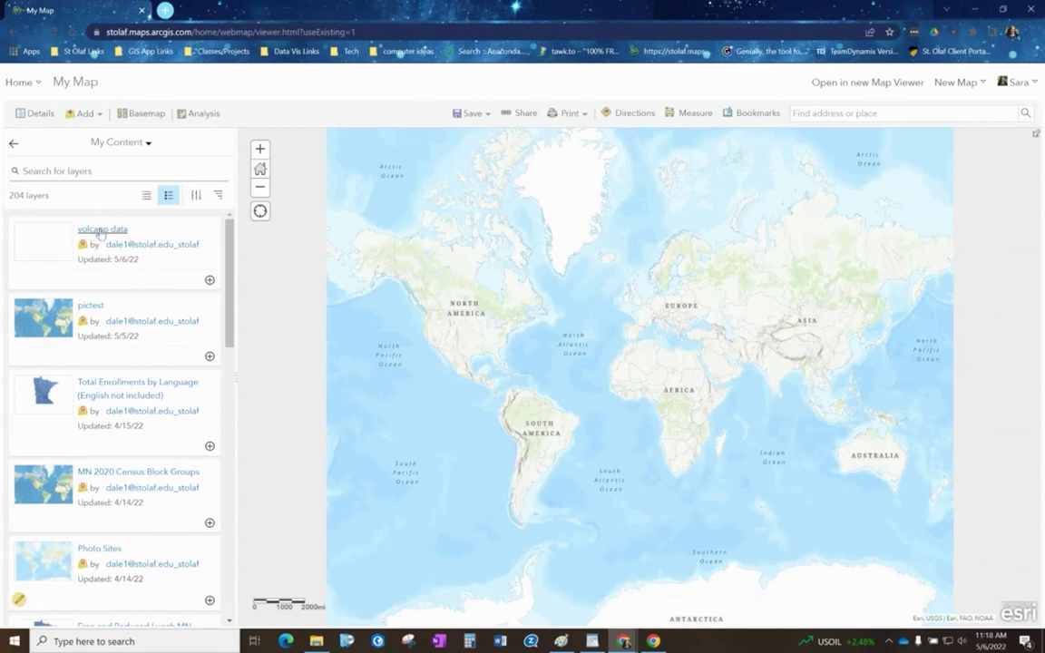
{"action": "left_click", "coordinate": [210, 281]}
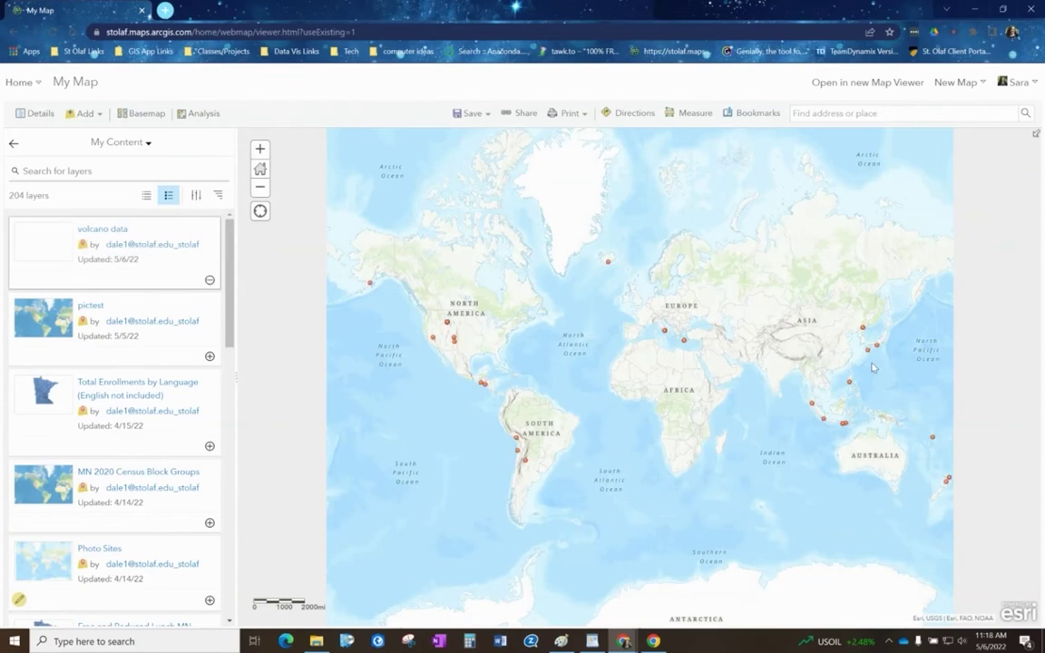
Show the map's layers and try the National Geographic basemap
{"action": "left_click", "coordinate": [14, 141]}
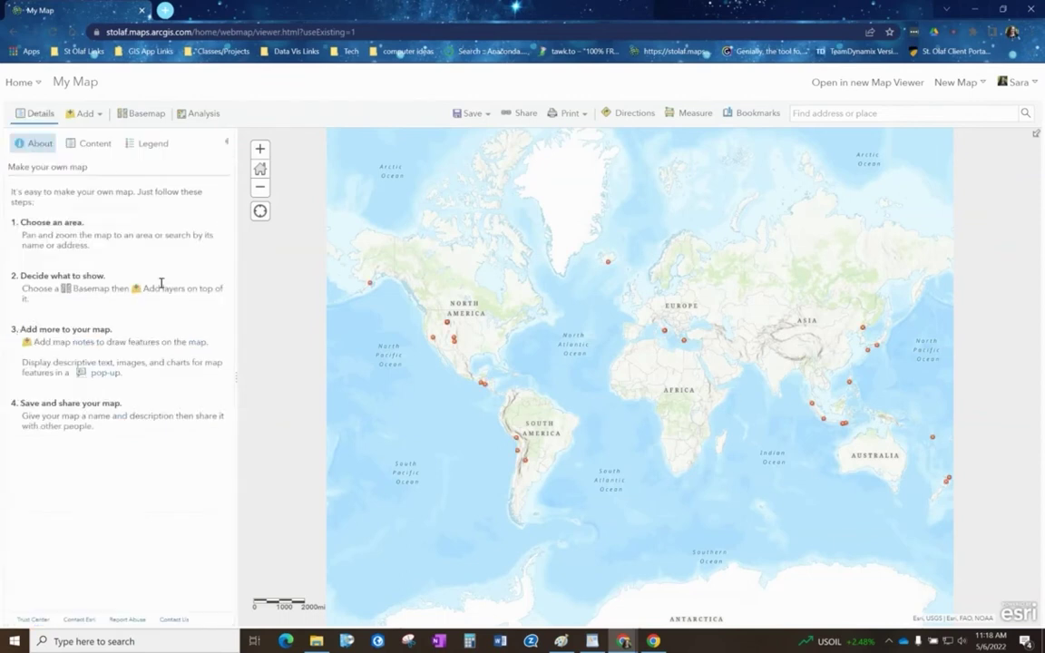
{"action": "left_click", "coordinate": [82, 145]}
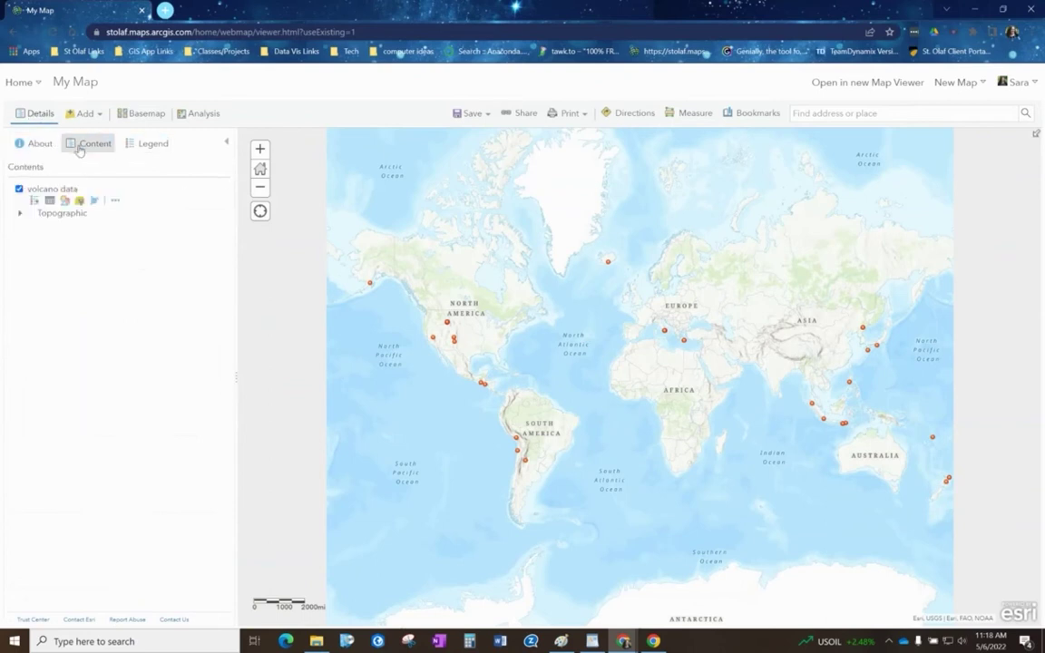
{"action": "left_click_drag", "start_coordinate": [688, 388], "coordinate": [676, 386]}
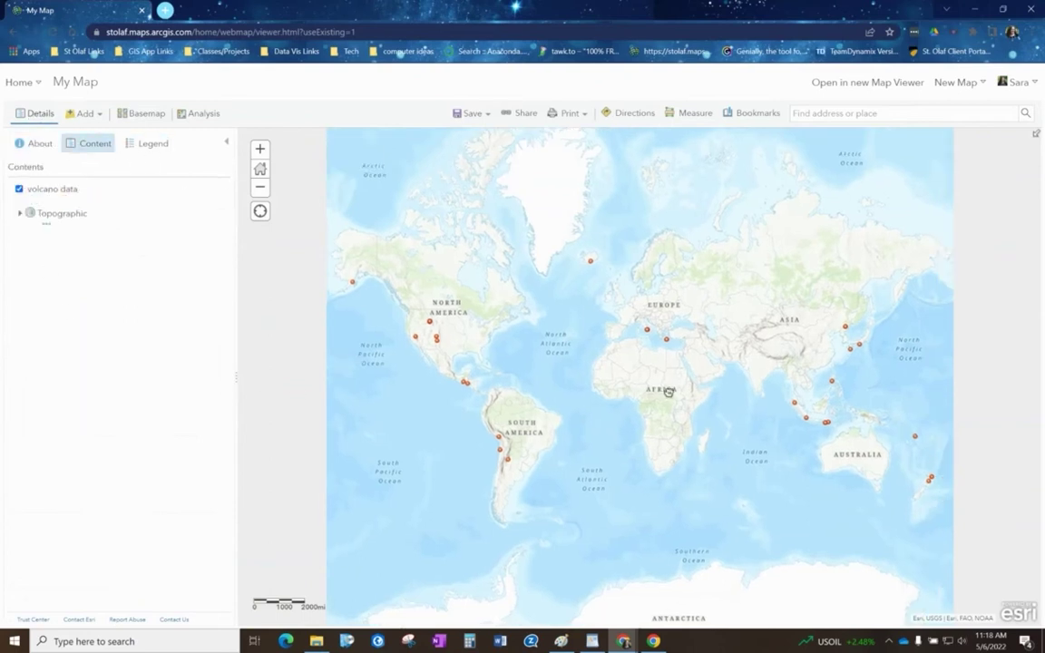
{"action": "left_click", "coordinate": [137, 116]}
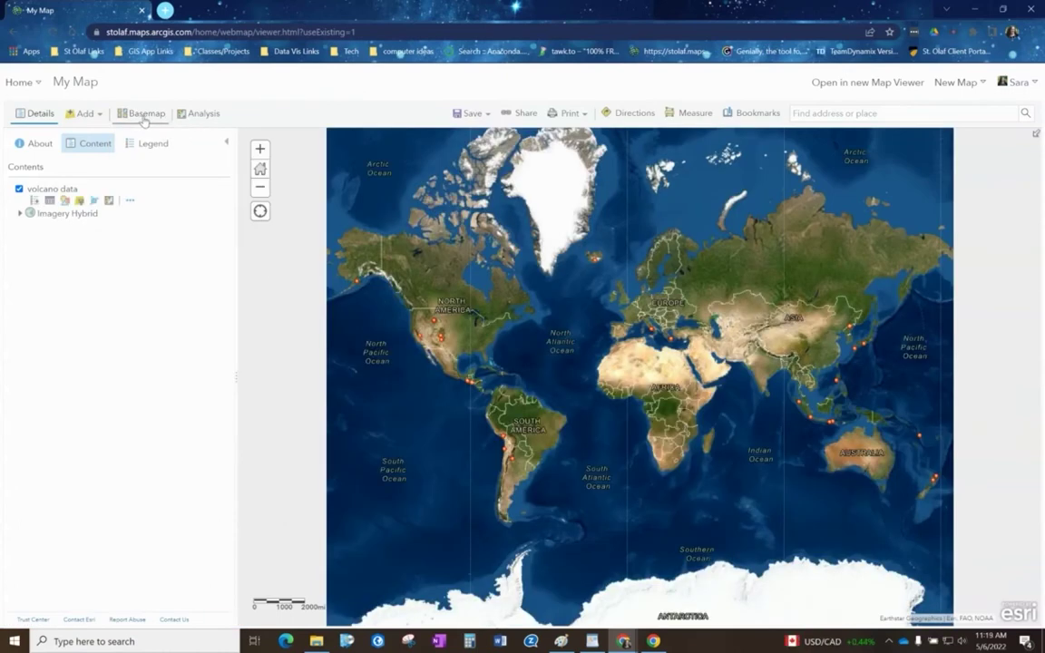
{"action": "left_click", "coordinate": [143, 114]}
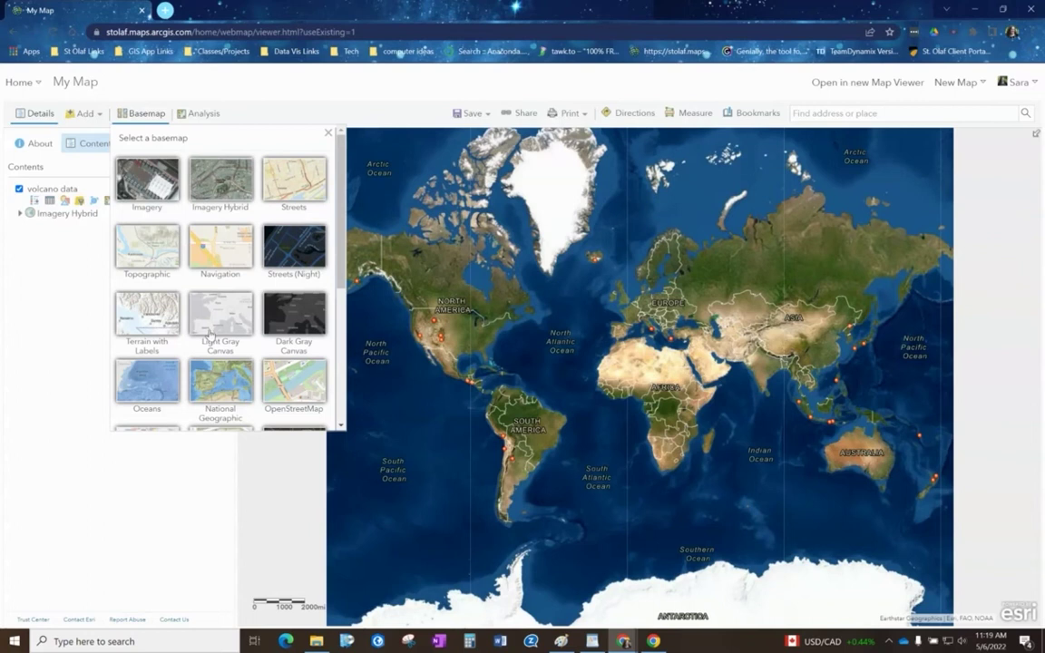
{"action": "scroll", "coordinate": [183, 299], "scroll_direction": "down", "scroll_amount": 3}
{"action": "left_click", "coordinate": [210, 225]}
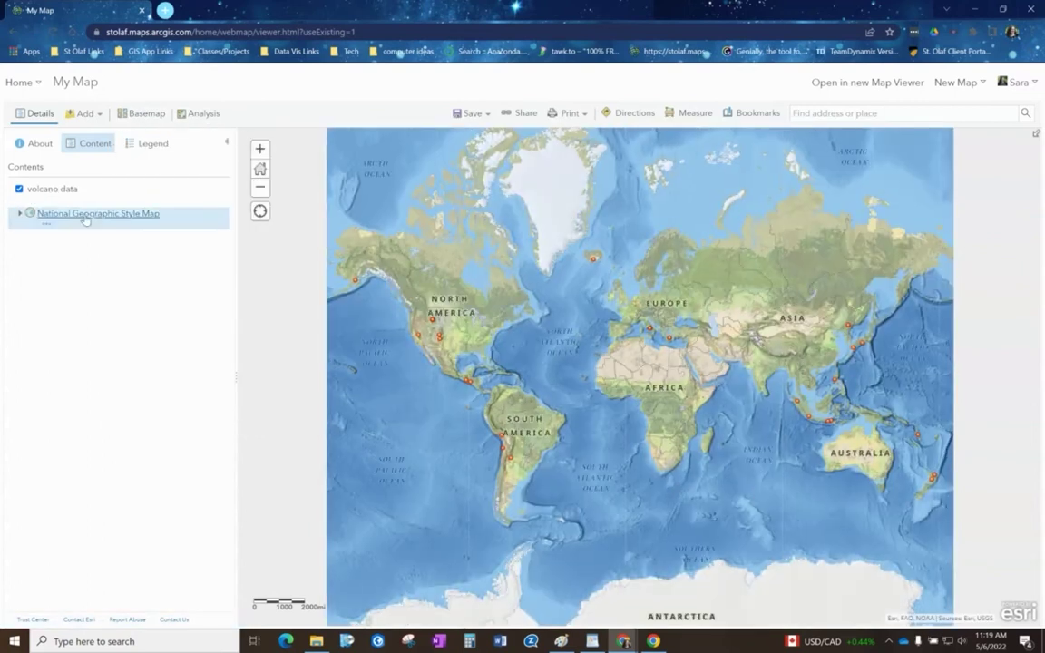
Switch the basemap to Imagery Hybrid instead
{"action": "left_click", "coordinate": [138, 115]}
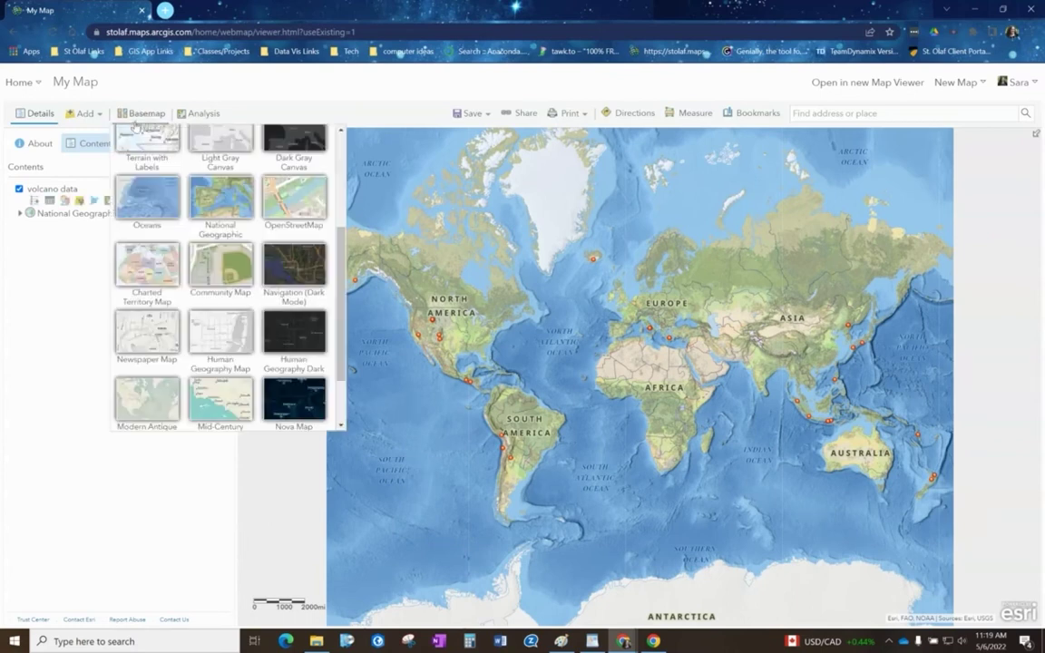
{"action": "scroll", "coordinate": [271, 397], "scroll_direction": "up", "scroll_amount": 3}
{"action": "left_click", "coordinate": [221, 190]}
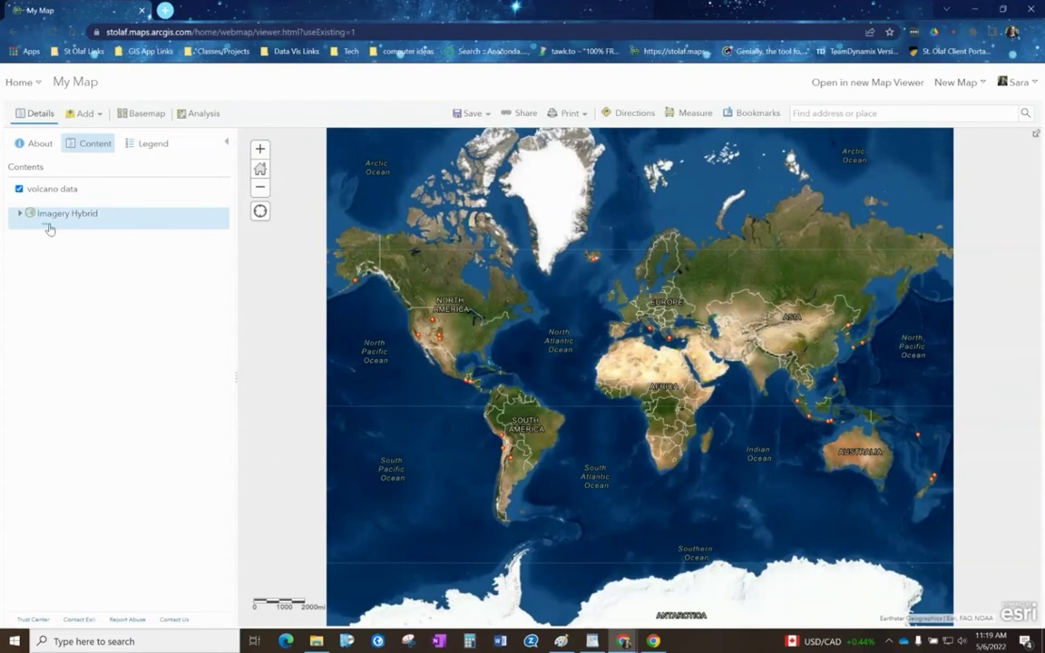
{"action": "mouse_move", "coordinate": [59, 207]}
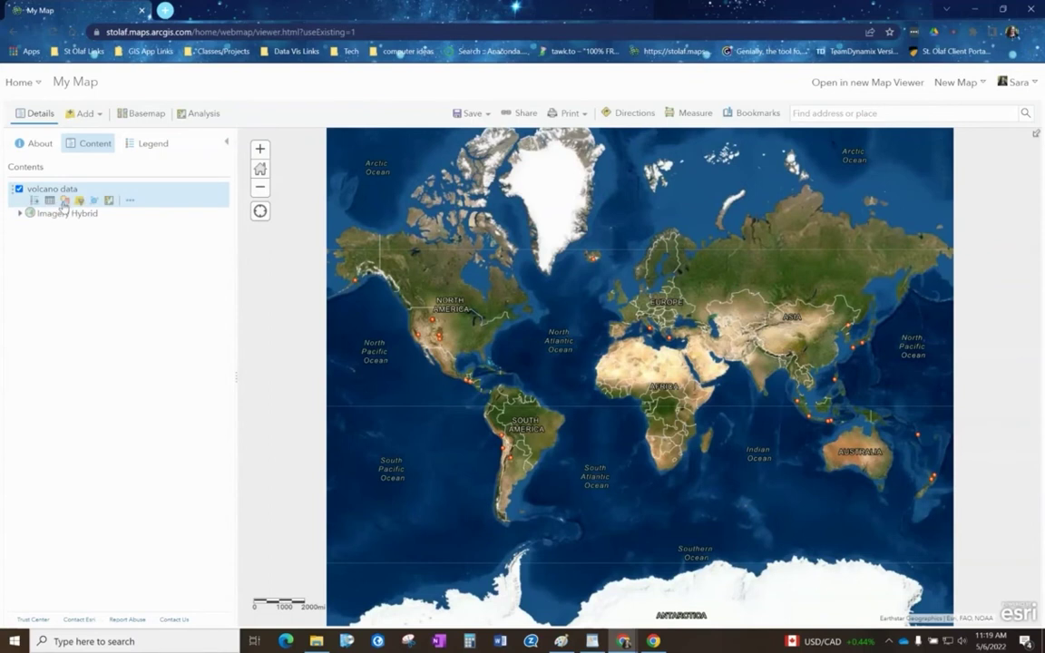
Try styling volcano data by Name, then choose Location (Single symbol) and open its options
{"action": "left_click", "coordinate": [64, 201]}
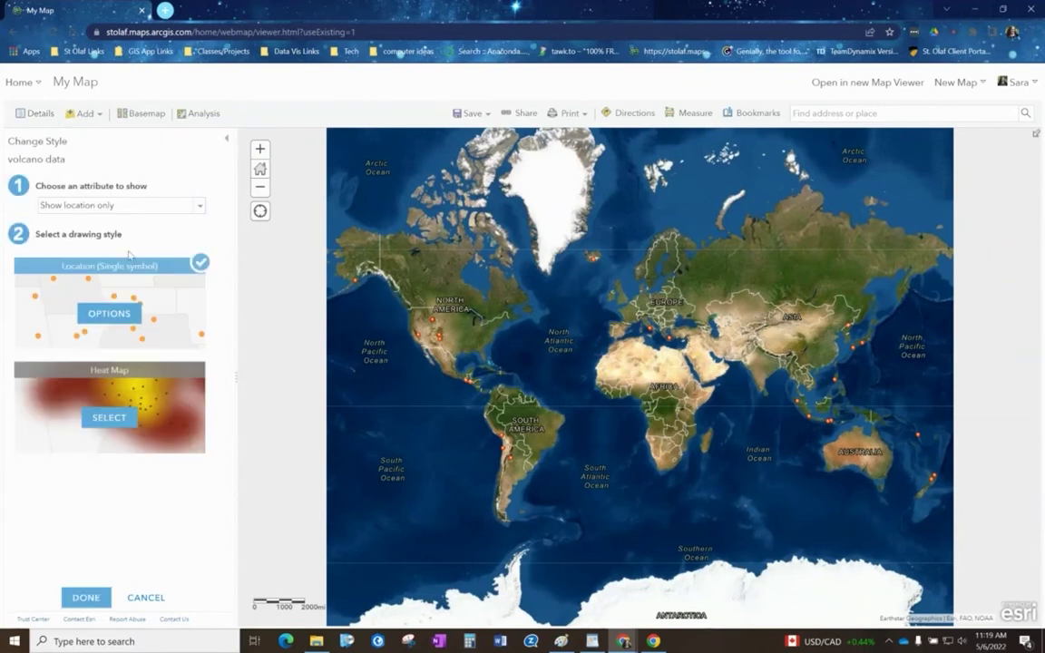
{"action": "left_click", "coordinate": [199, 205]}
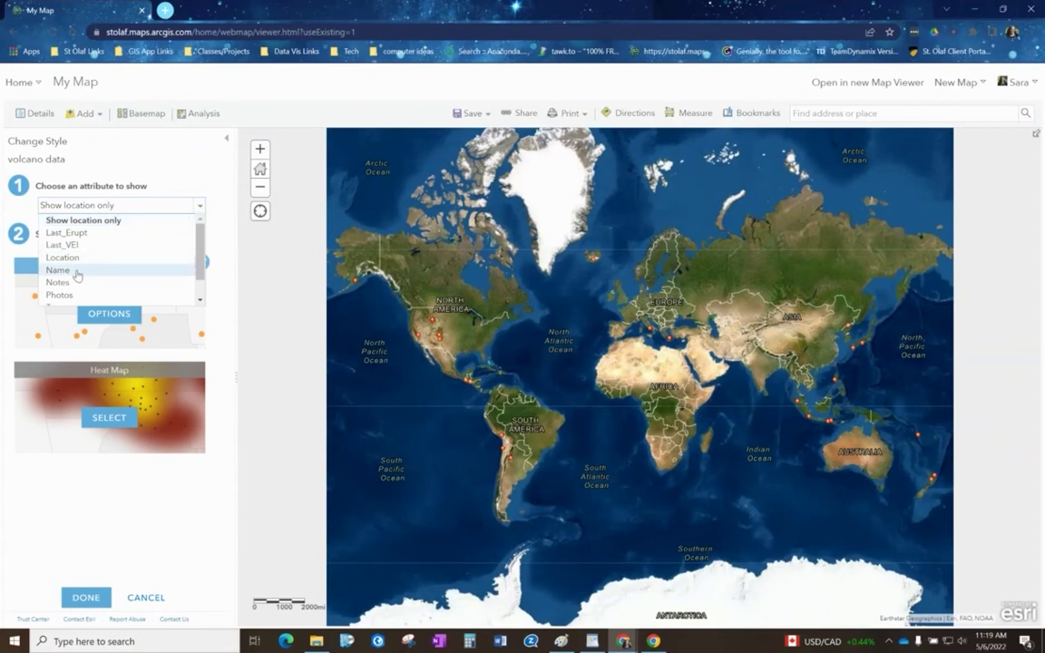
{"action": "left_click", "coordinate": [57, 270]}
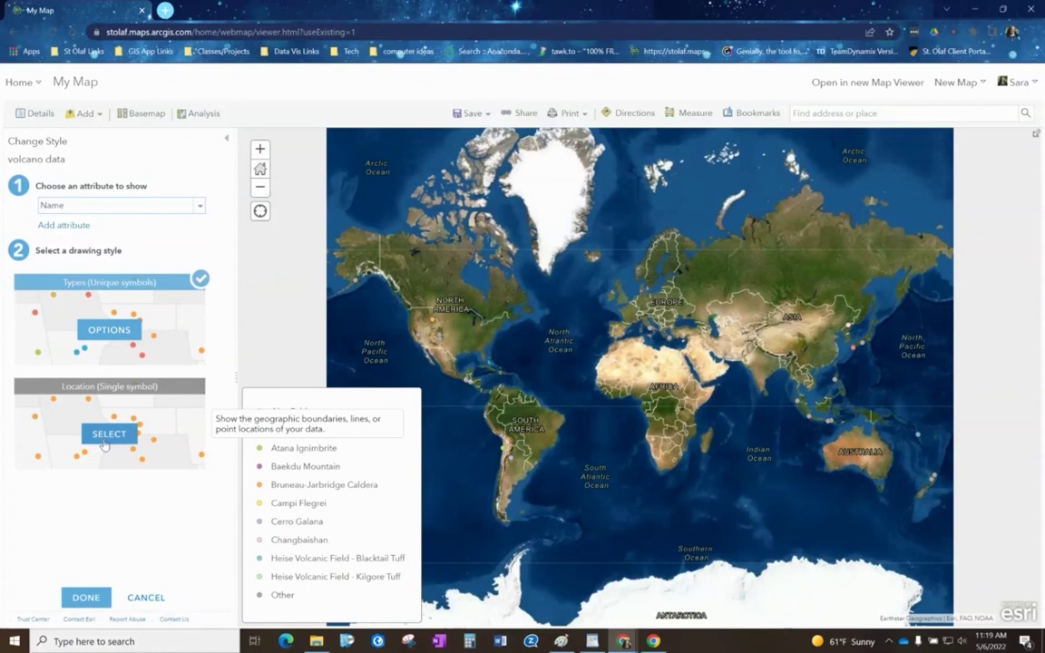
{"action": "left_click", "coordinate": [107, 436]}
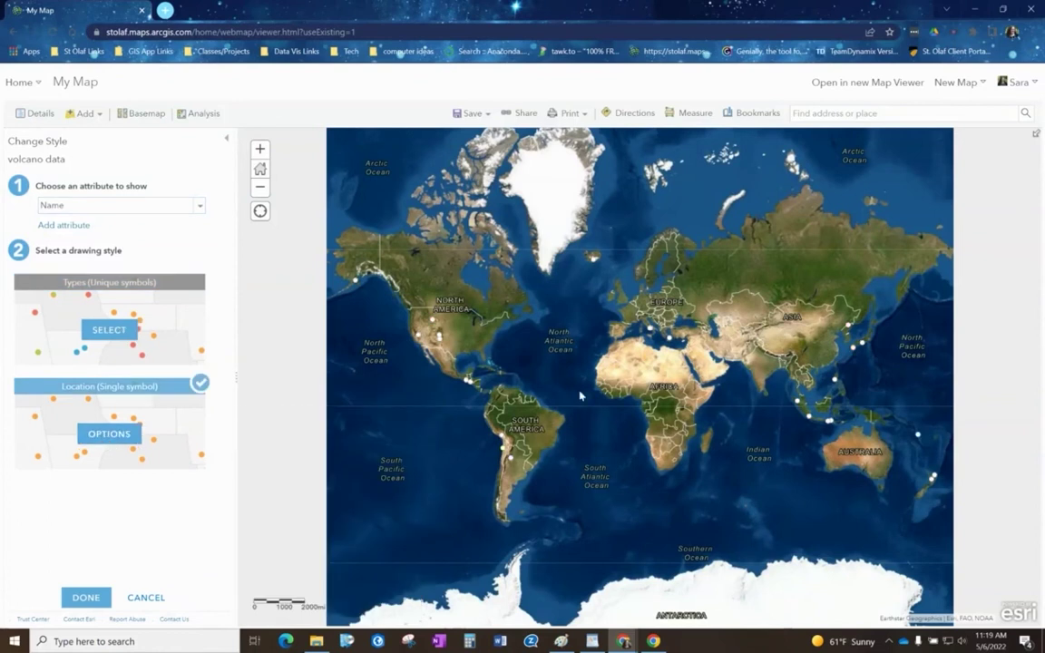
{"action": "left_click", "coordinate": [110, 433]}
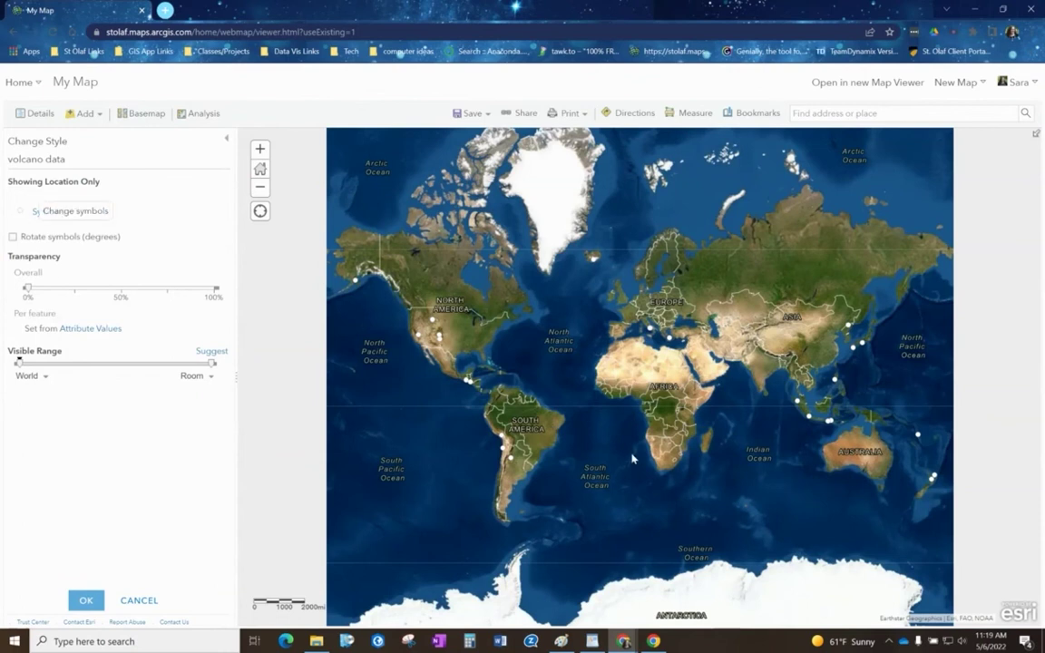
Browse the Cartographic and General Infrastructure symbol sets, then apply a red Shapes circle to the volcano points
{"action": "left_click", "coordinate": [50, 213]}
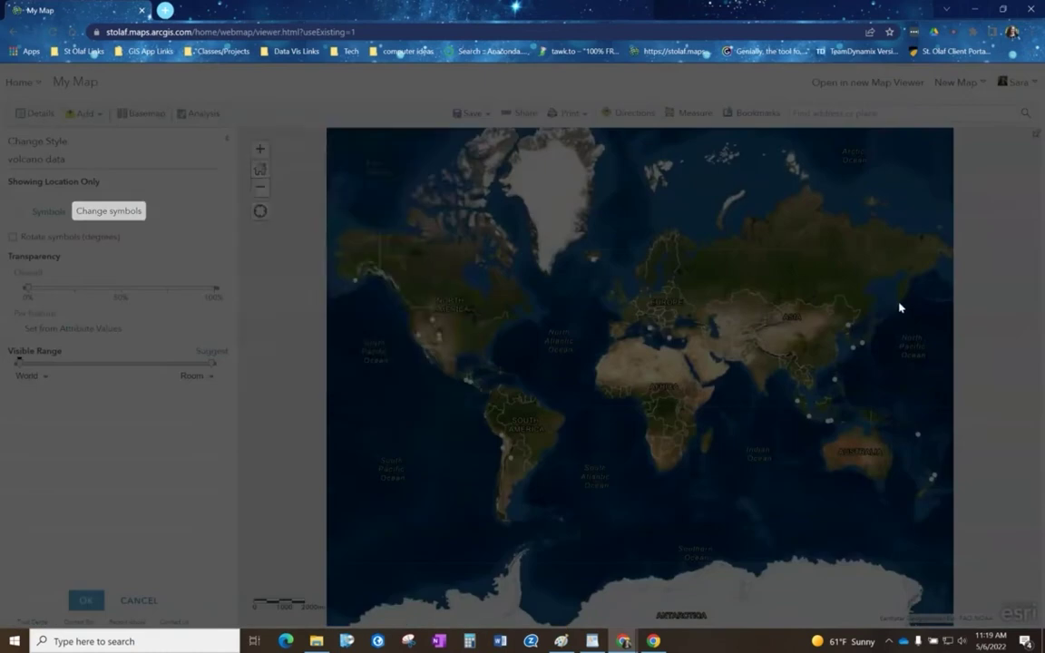
{"action": "scroll", "coordinate": [339, 311], "scroll_direction": "down", "scroll_amount": 3}
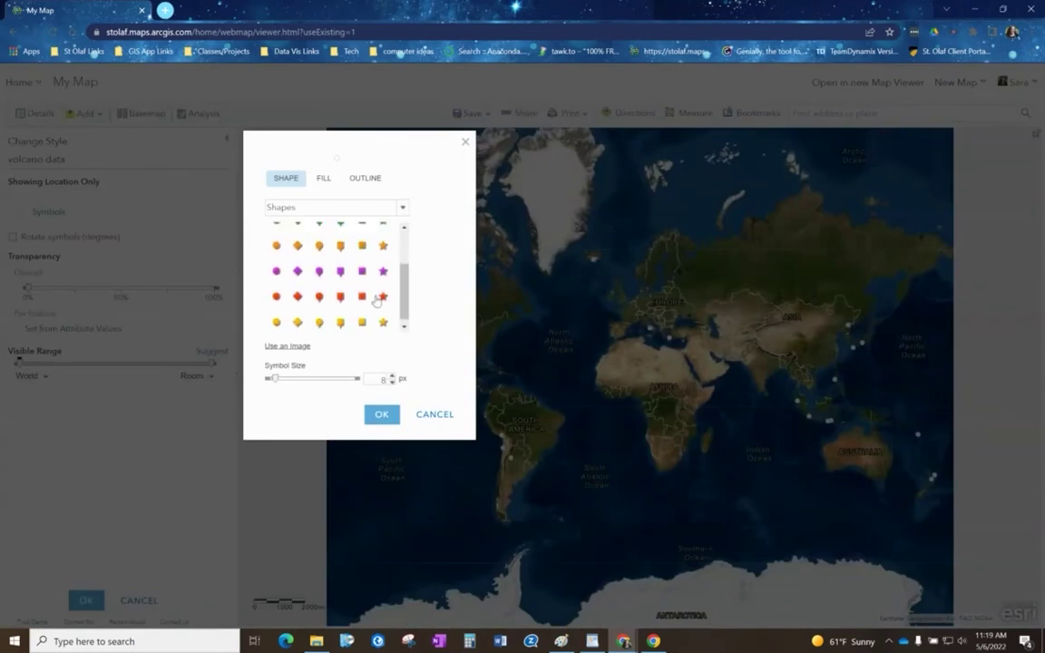
{"action": "scroll", "coordinate": [363, 315], "scroll_direction": "up", "scroll_amount": 3}
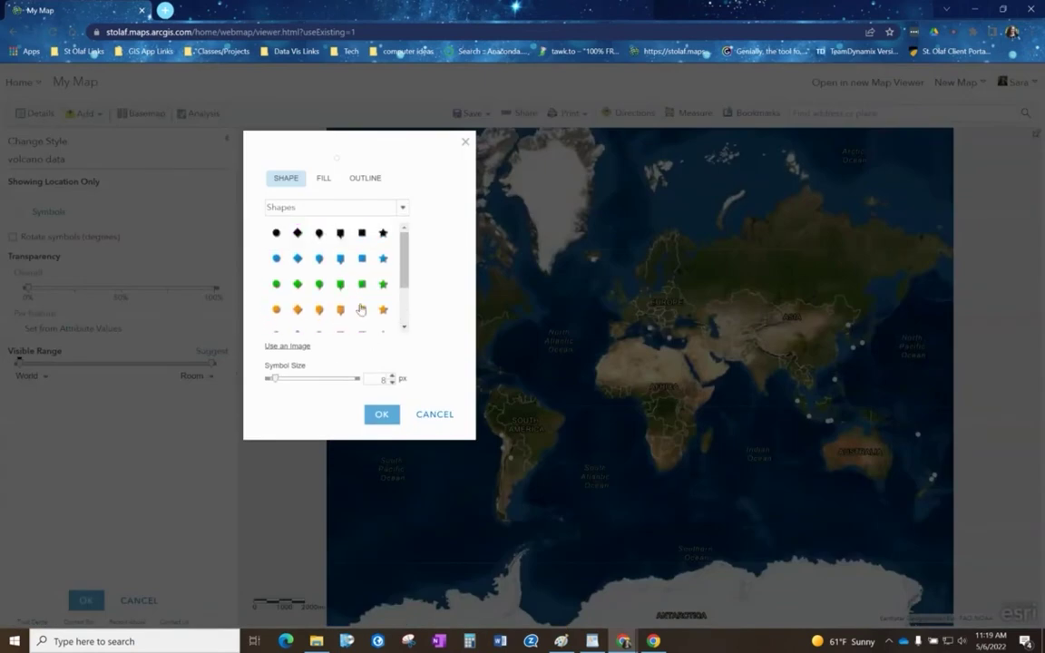
{"action": "left_click", "coordinate": [404, 207]}
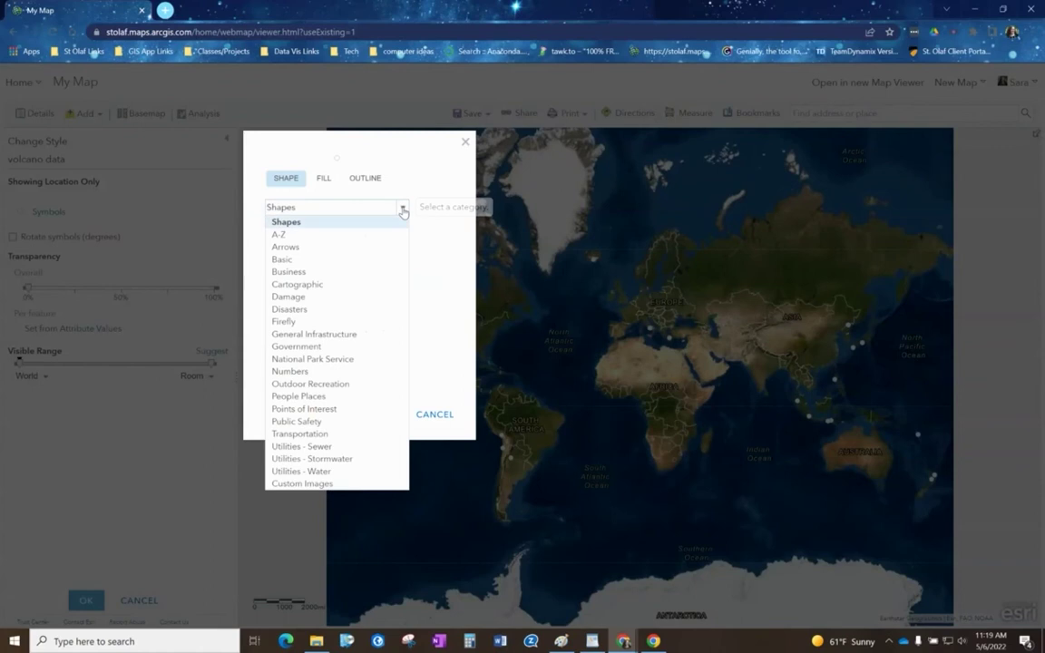
{"action": "left_click", "coordinate": [348, 287]}
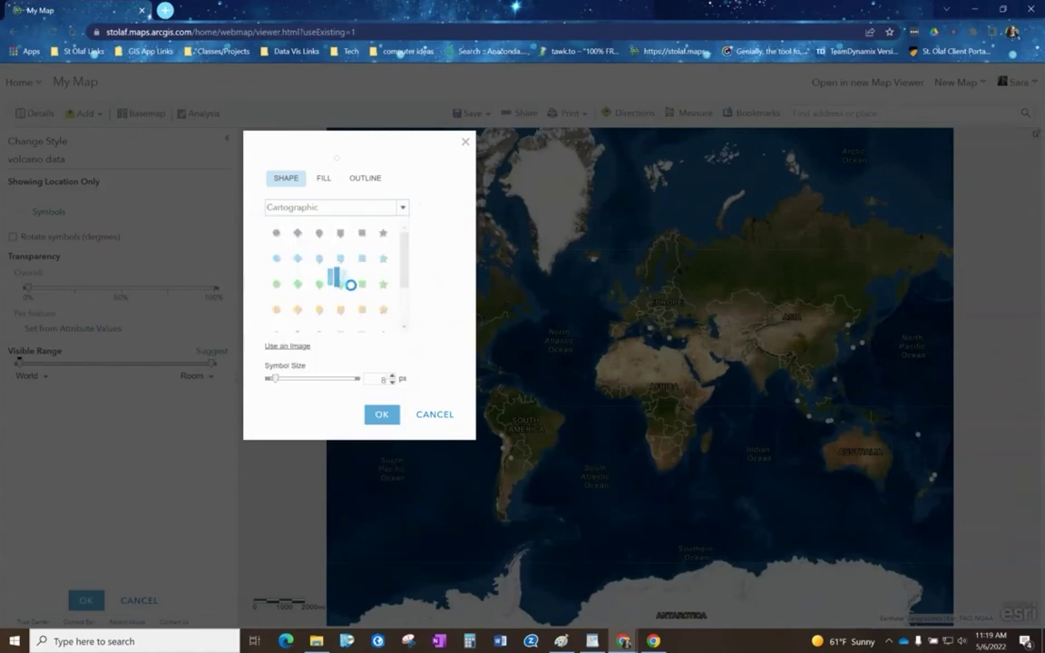
{"action": "left_click", "coordinate": [405, 210]}
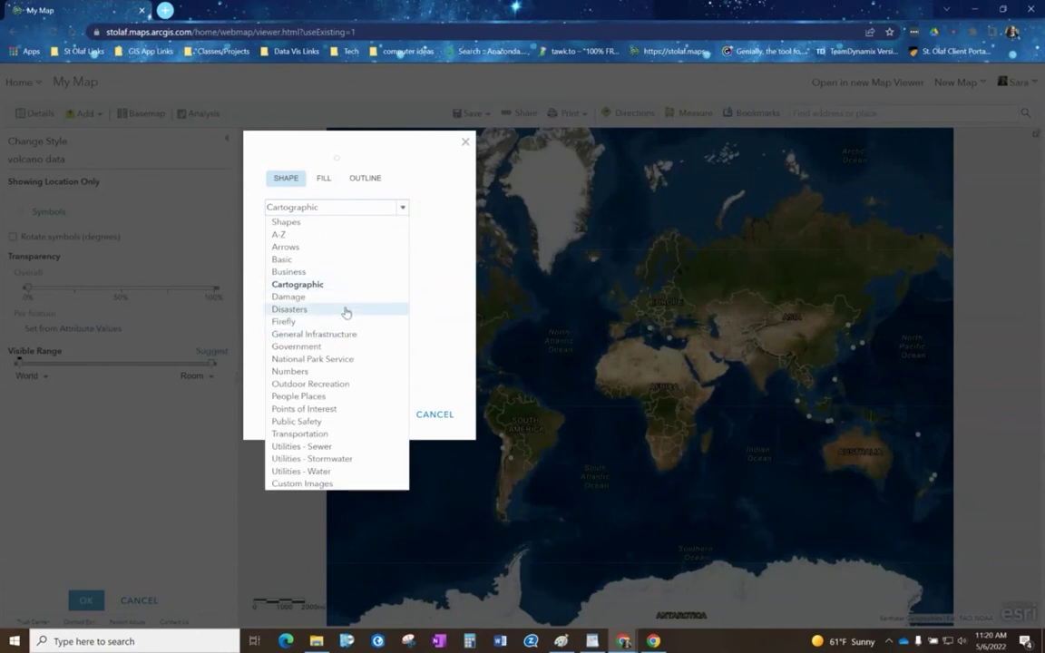
{"action": "left_click", "coordinate": [339, 337]}
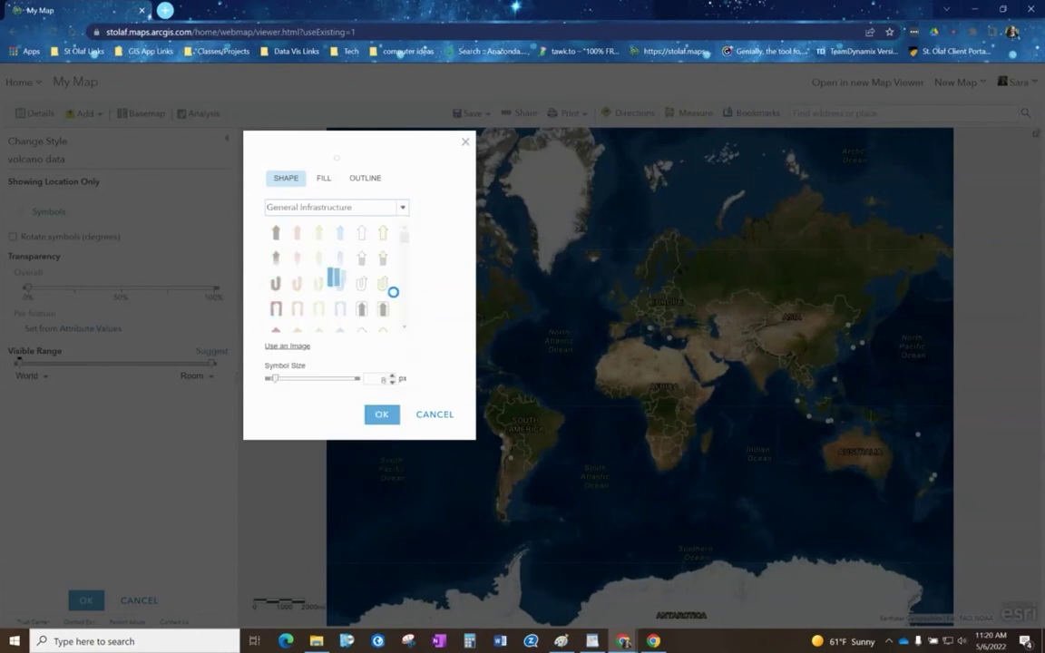
{"action": "left_click", "coordinate": [404, 210]}
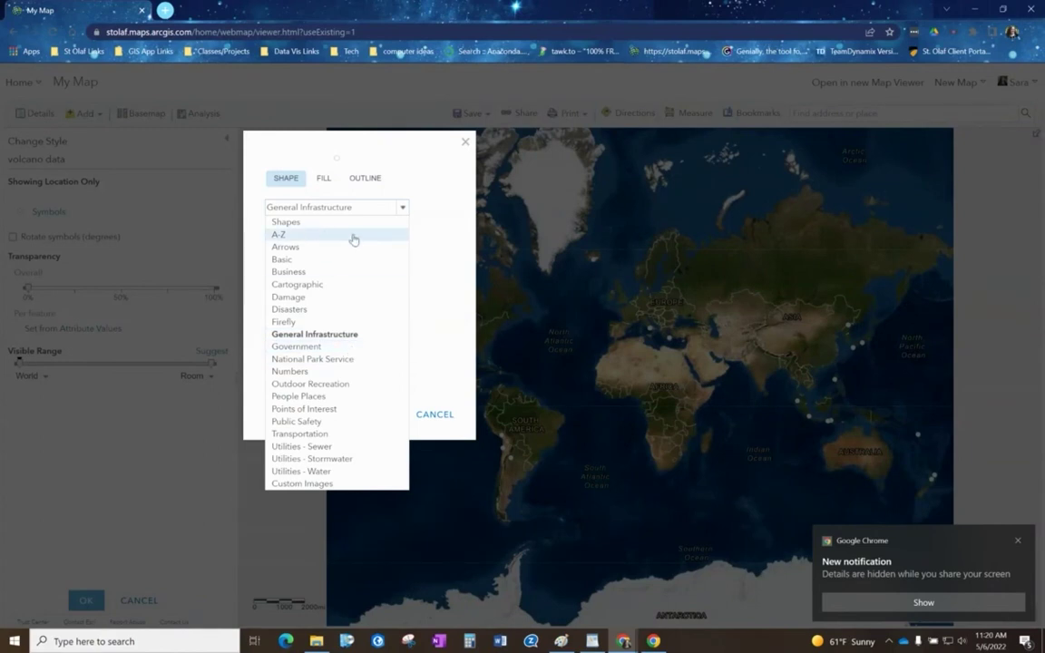
{"action": "left_click", "coordinate": [315, 224]}
{"action": "scroll", "coordinate": [341, 313], "scroll_direction": "down", "scroll_amount": 3}
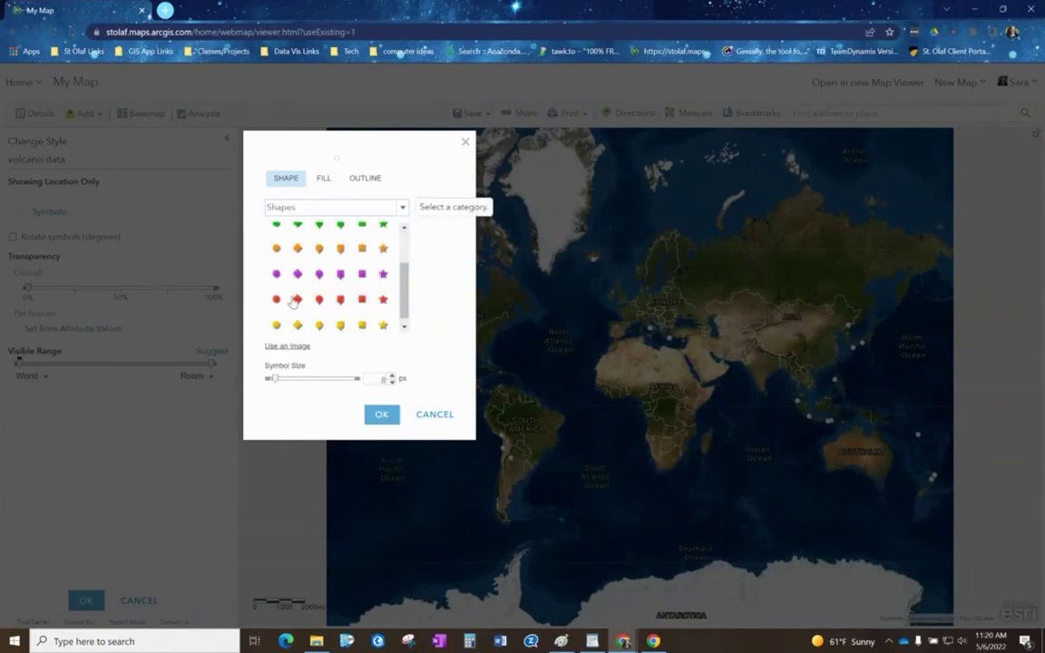
{"action": "left_click", "coordinate": [276, 300]}
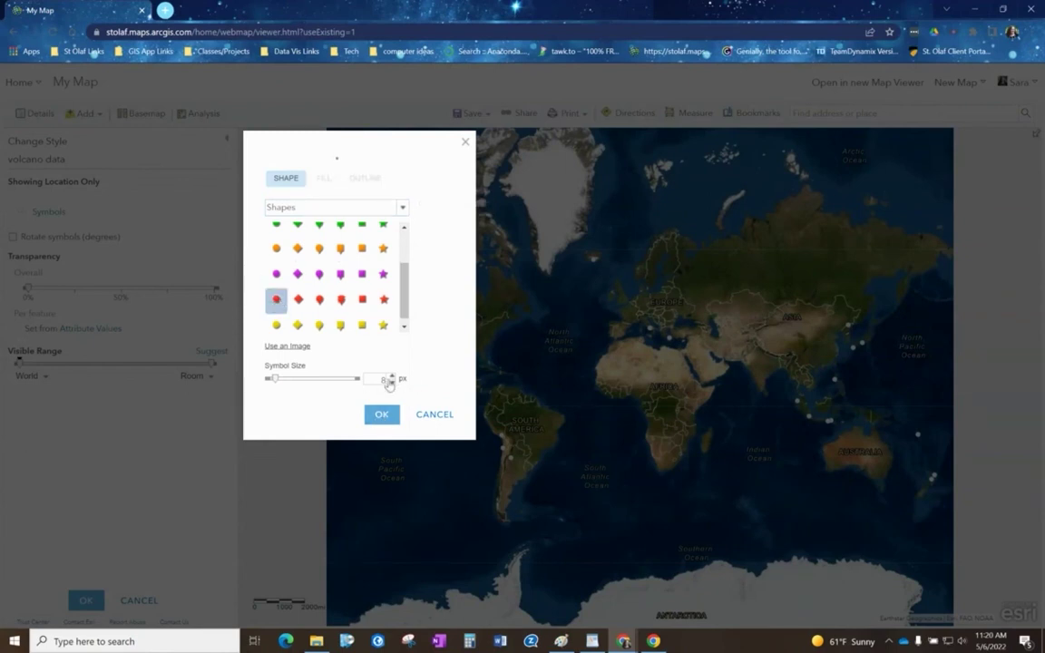
{"action": "left_click", "coordinate": [380, 415]}
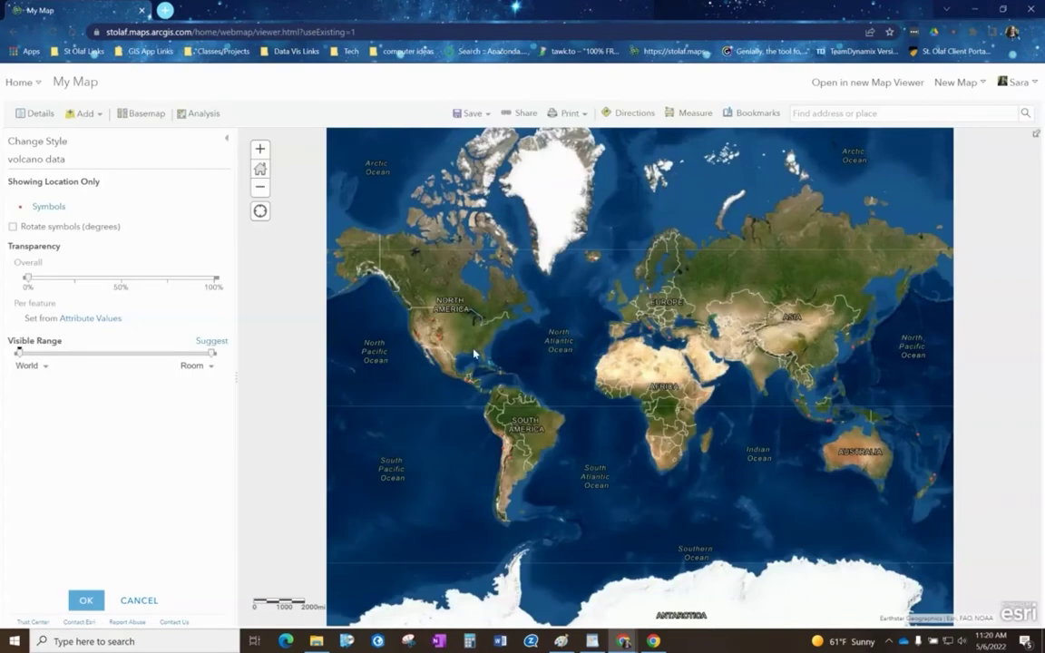
Switch the volcano symbol to a yellow circle enlarged to about 15 px
{"action": "left_click", "coordinate": [41, 206]}
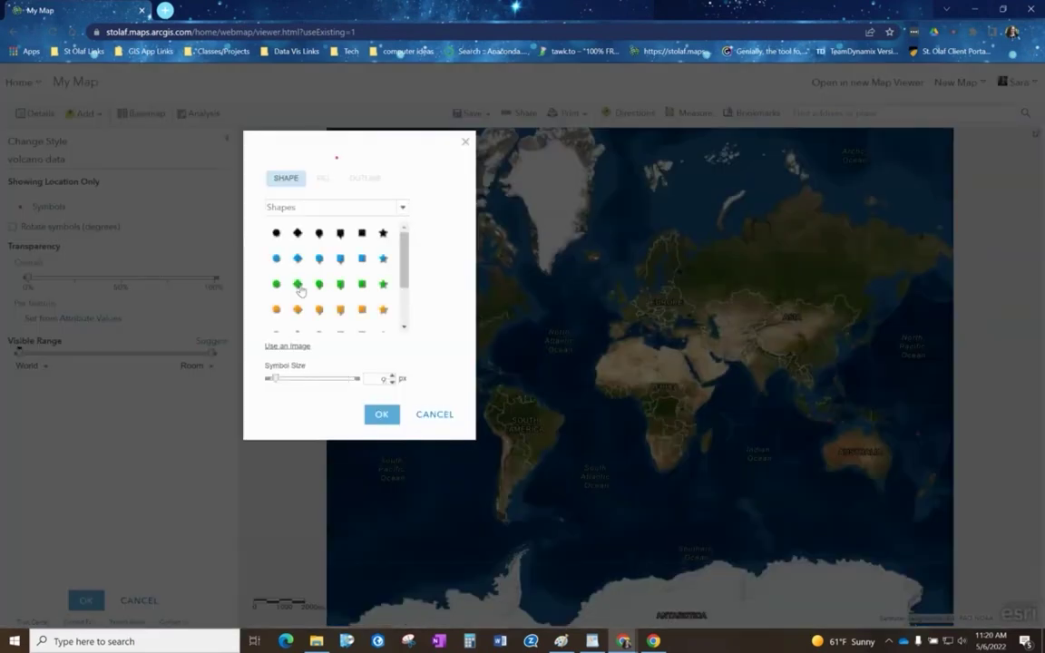
{"action": "scroll", "coordinate": [300, 290], "scroll_direction": "down", "scroll_amount": 3}
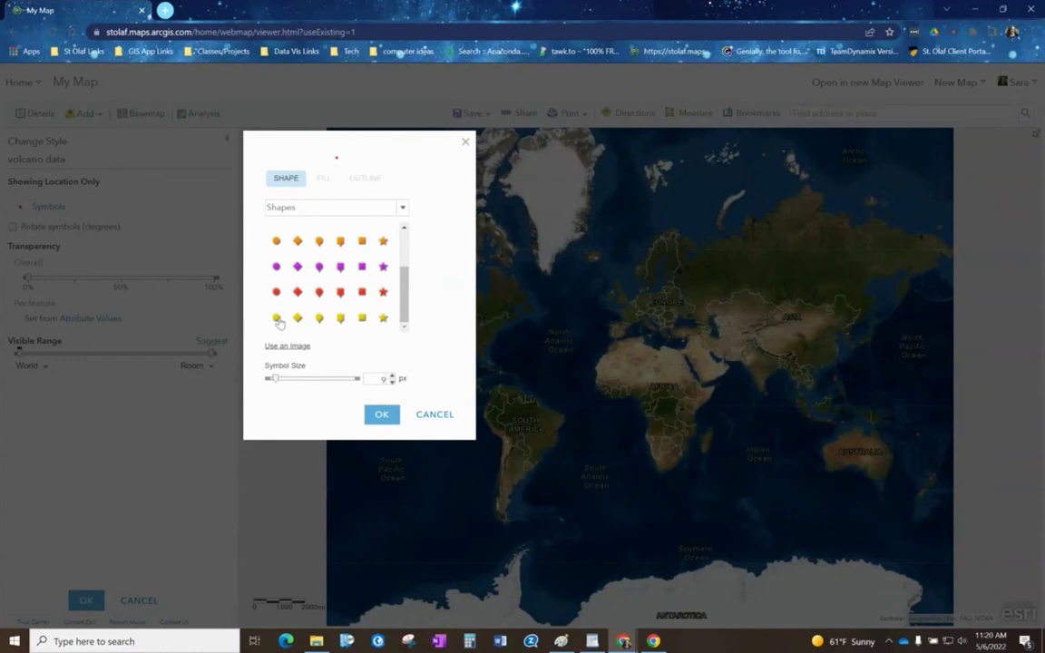
{"action": "left_click", "coordinate": [277, 318]}
{"action": "left_click", "coordinate": [391, 377]}
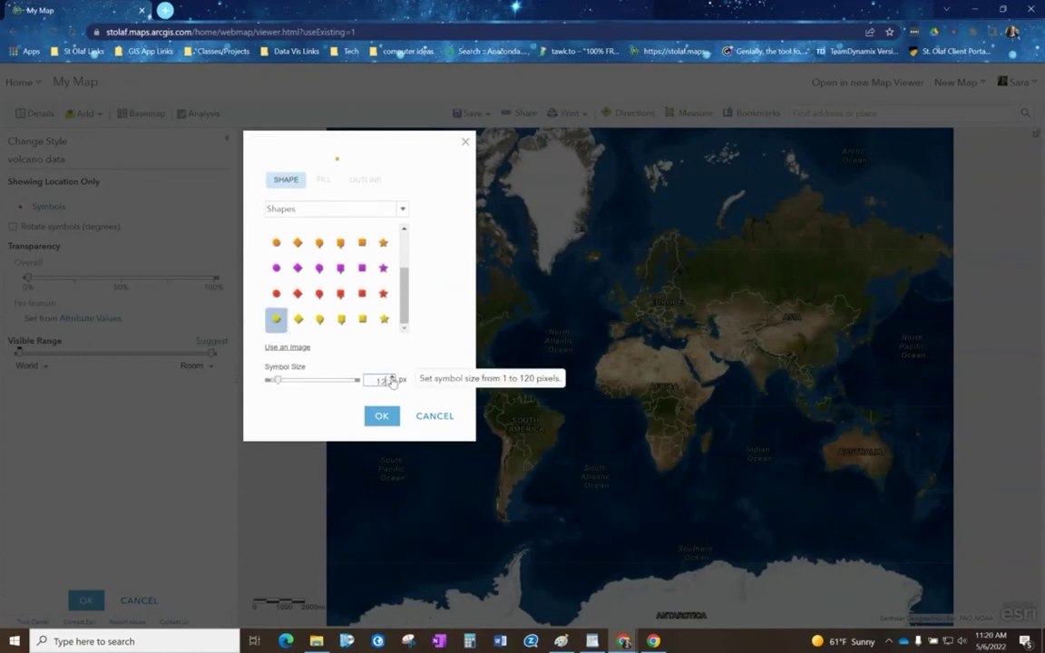
{"action": "left_click", "coordinate": [381, 417]}
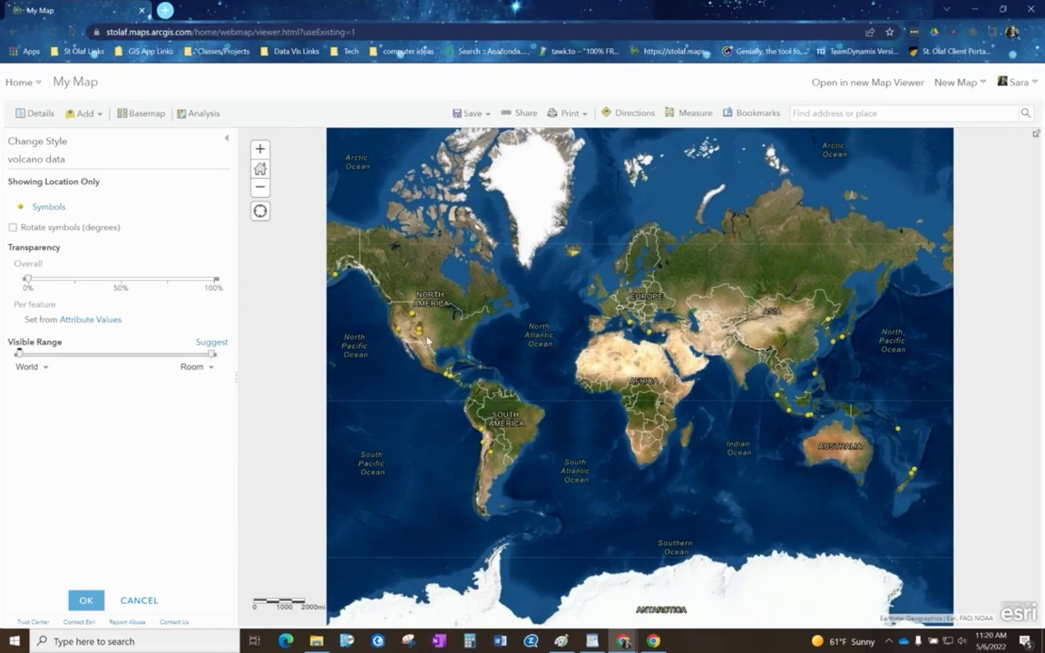
{"action": "left_click", "coordinate": [38, 202]}
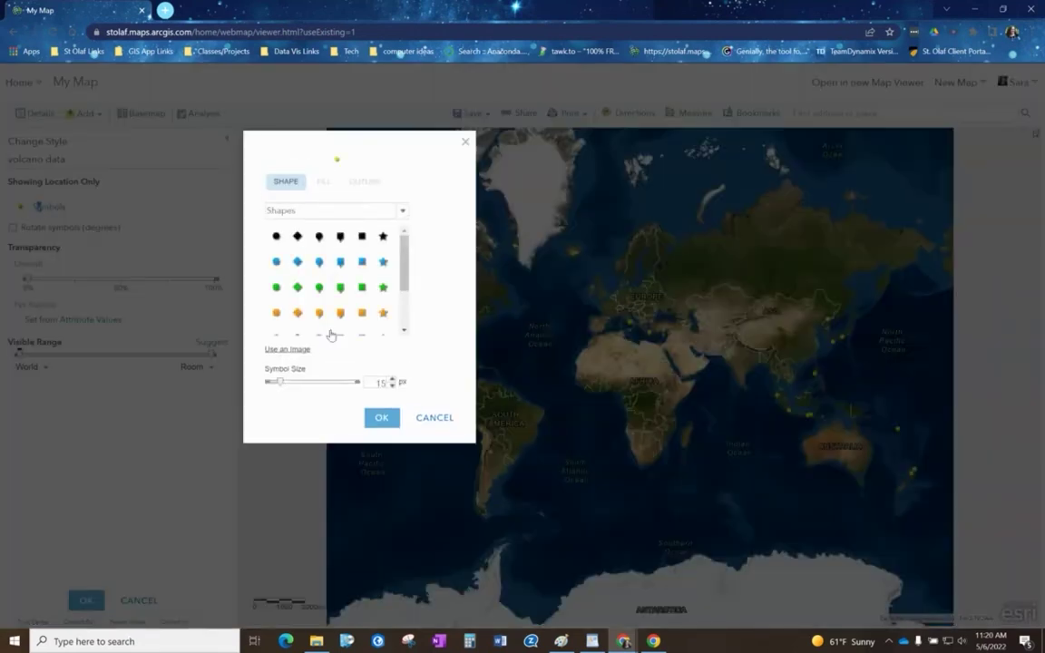
{"action": "left_click", "coordinate": [381, 419]}
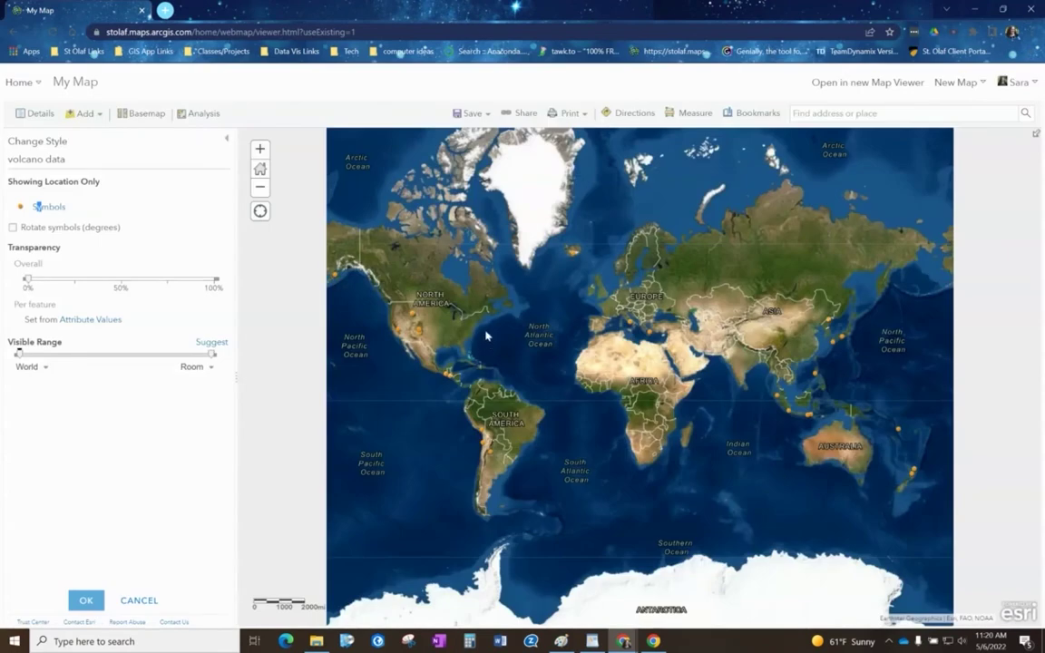
Change the volcano symbol to a purple circle and finish the single-symbol options
{"action": "left_click", "coordinate": [43, 210]}
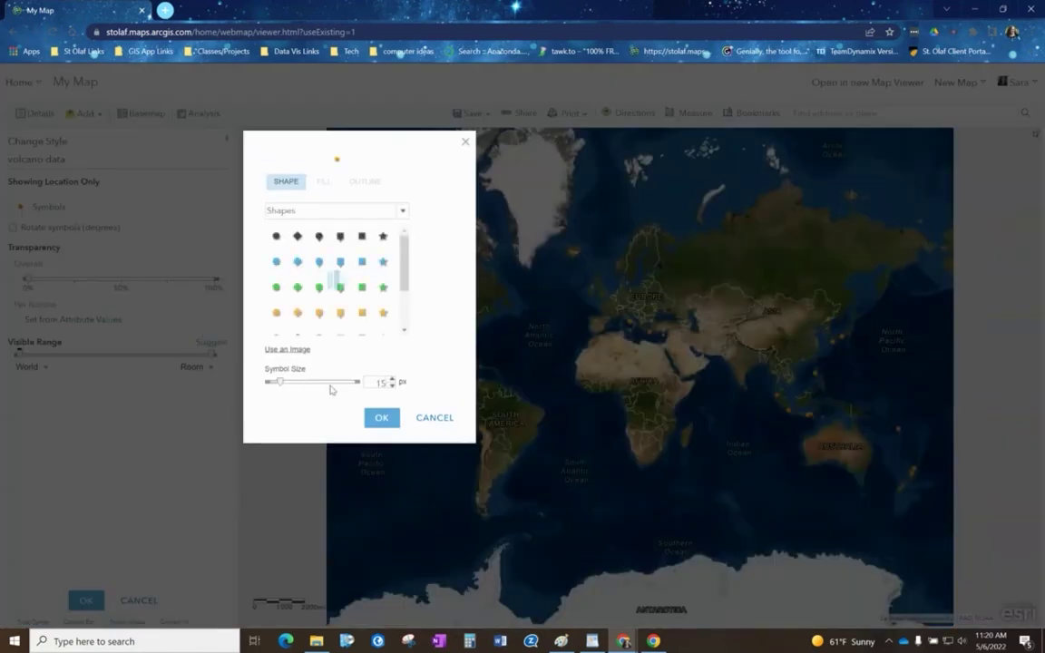
{"action": "scroll", "coordinate": [336, 290], "scroll_direction": "down", "scroll_amount": 4}
{"action": "left_click", "coordinate": [276, 278]}
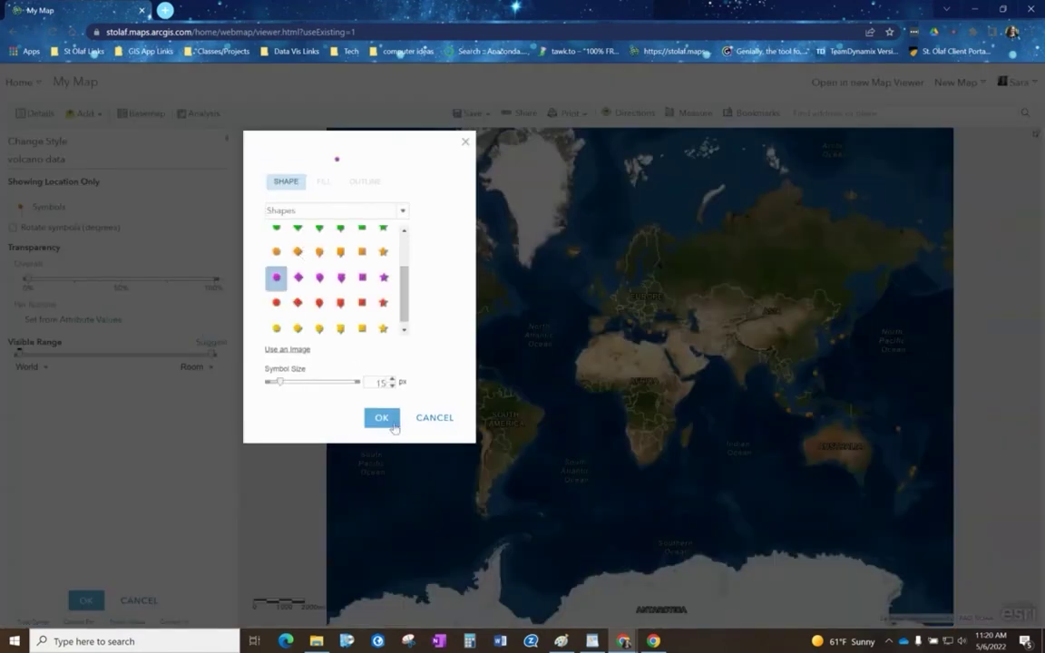
{"action": "left_click", "coordinate": [381, 417]}
{"action": "left_click_drag", "start_coordinate": [709, 426], "coordinate": [703, 433]}
{"action": "left_click", "coordinate": [83, 599]}
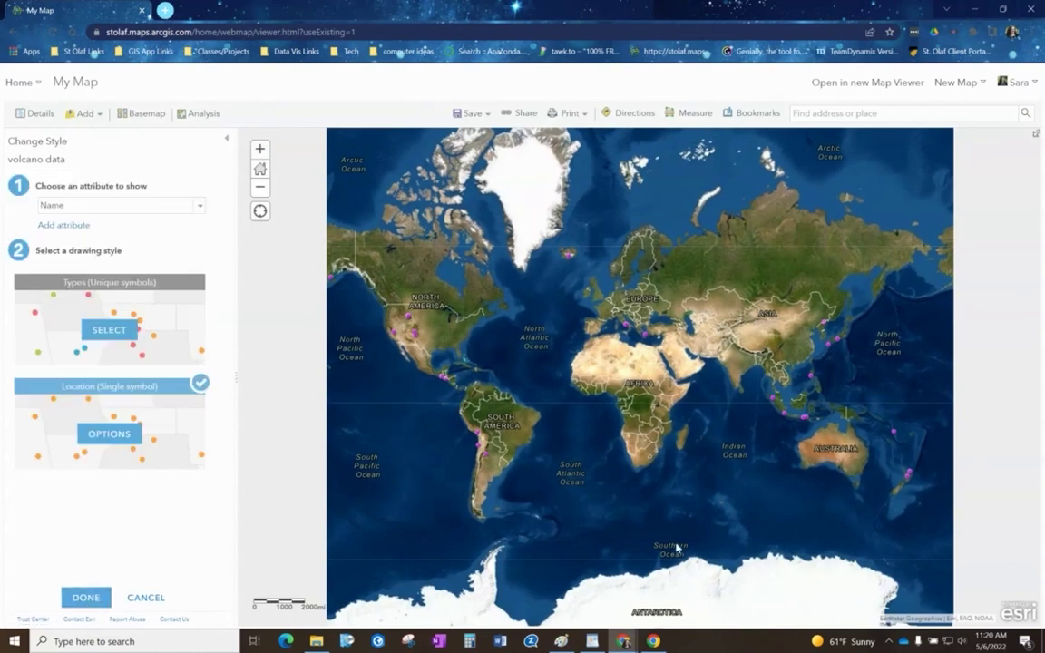
Finish restyling and use Save As to save the map titled 'Volcano Map'
{"action": "left_click", "coordinate": [86, 597]}
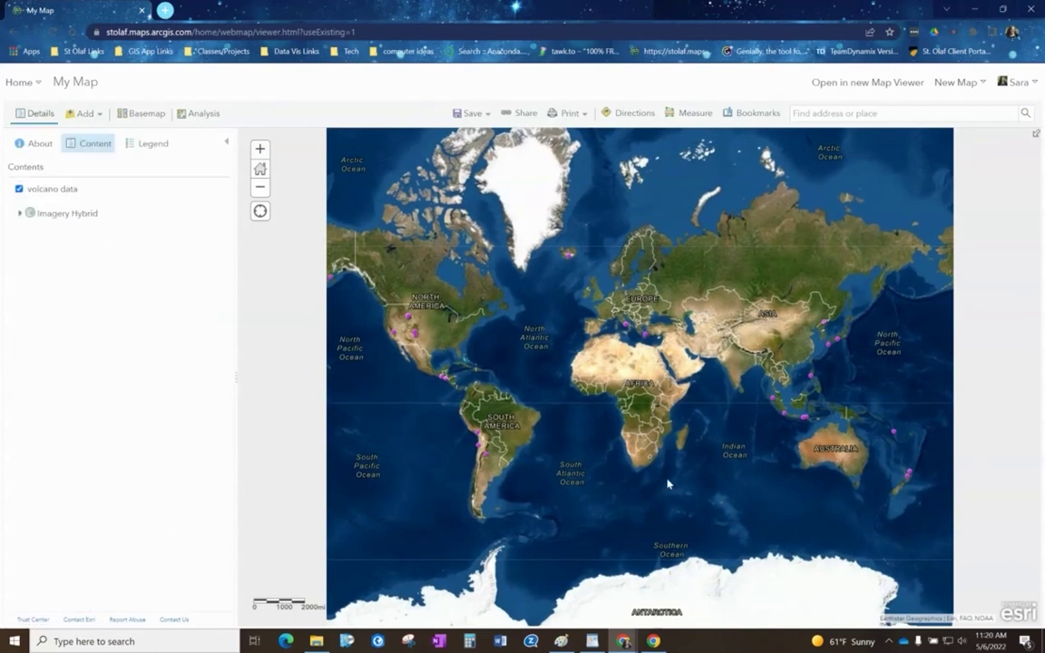
{"action": "left_click_drag", "start_coordinate": [667, 484], "coordinate": [676, 482]}
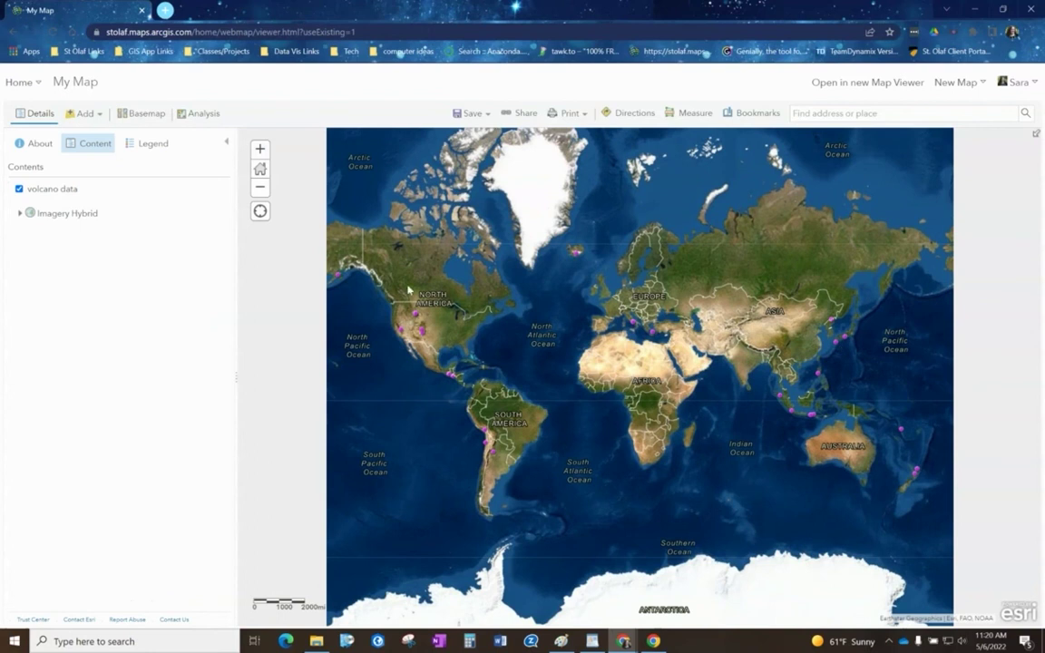
{"action": "left_click", "coordinate": [471, 113]}
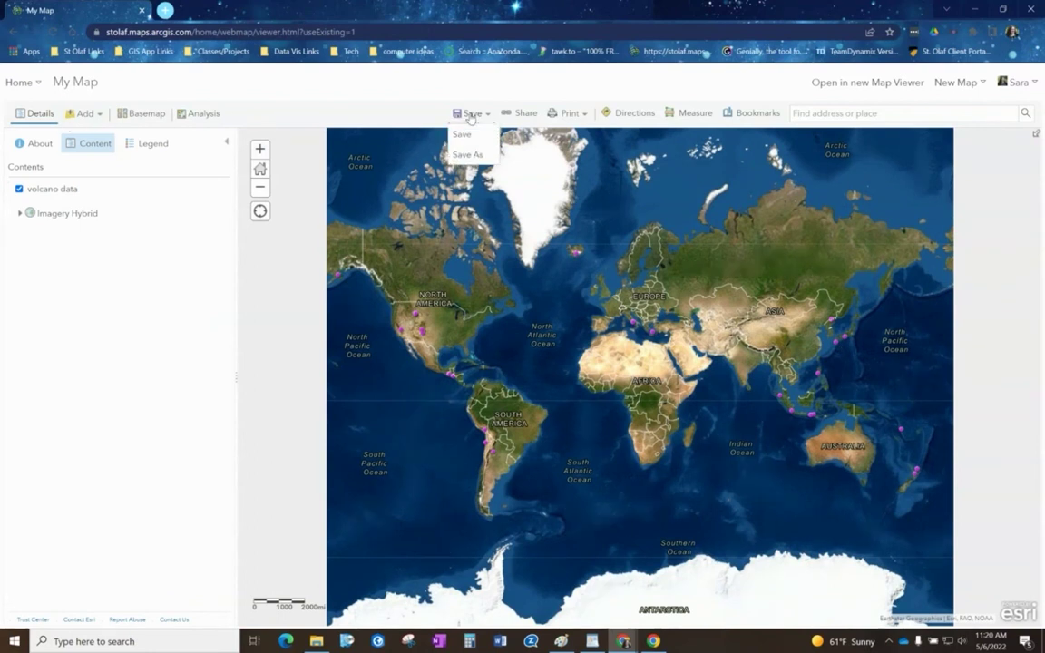
{"action": "left_click", "coordinate": [468, 156]}
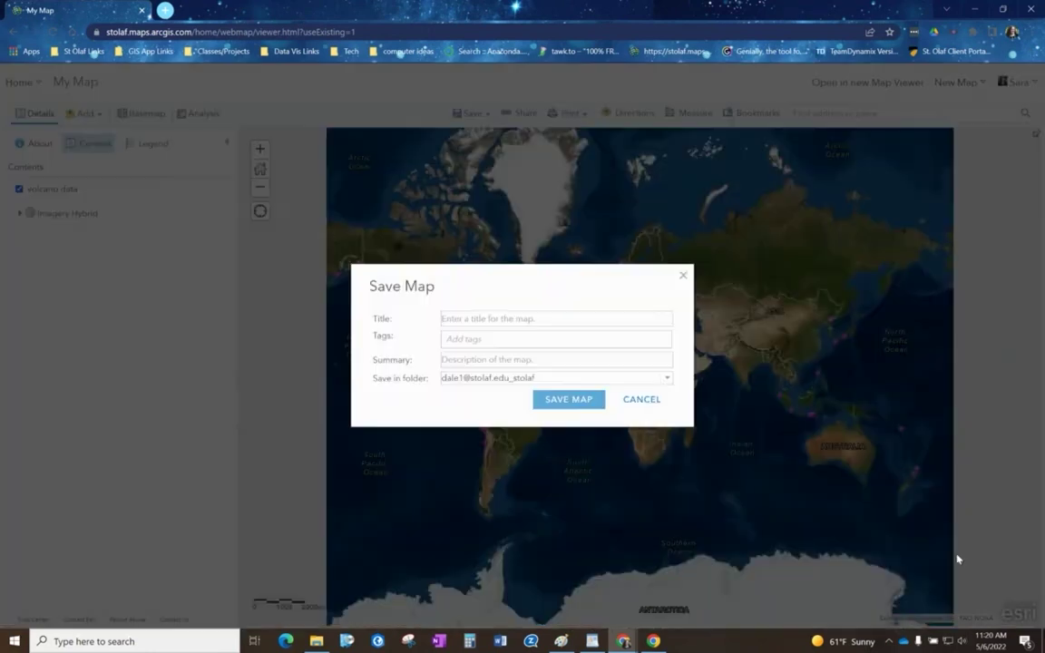
{"action": "left_click", "coordinate": [554, 317]}
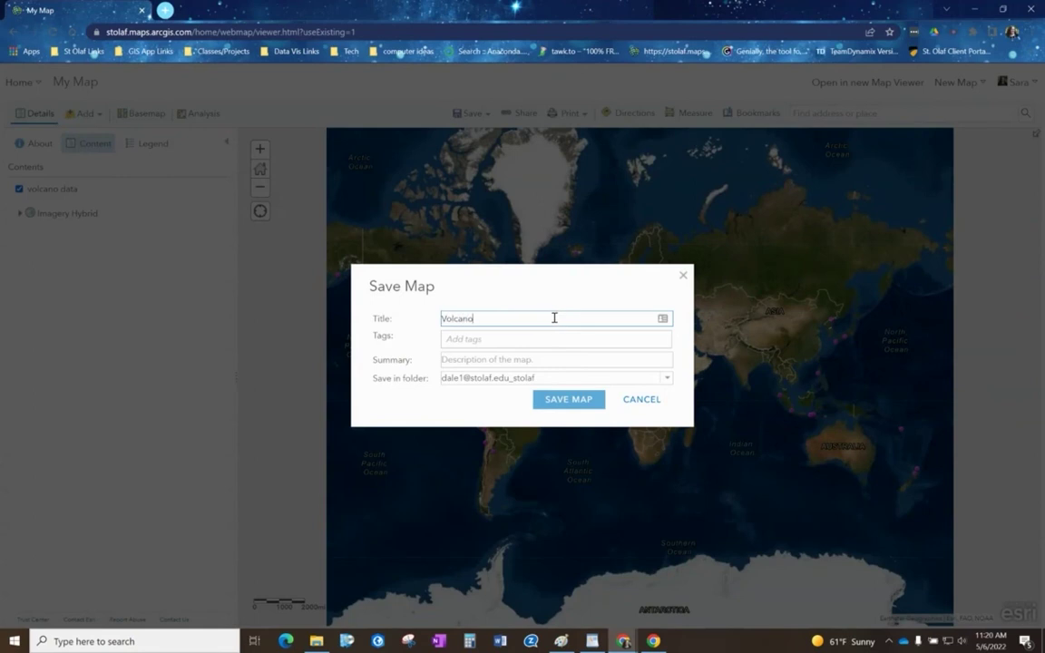
{"action": "type", "text": "Volcano Map"}
{"action": "left_click", "coordinate": [572, 400]}
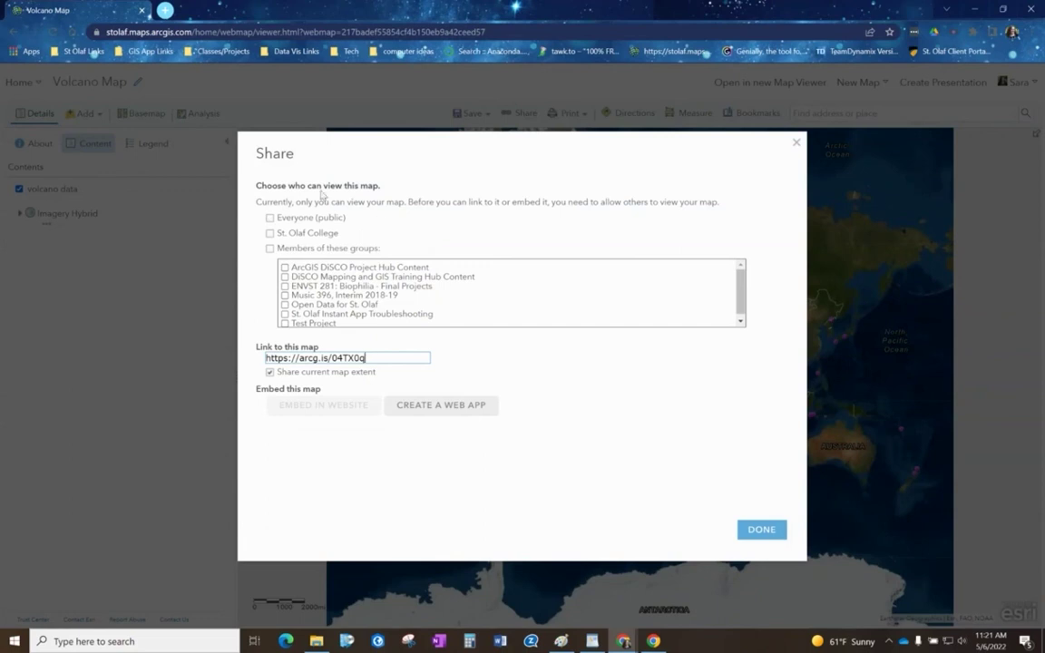
Share Volcano Map and its volcano layer with Everyone (public) and St. Olaf College
{"action": "left_click", "coordinate": [270, 221]}
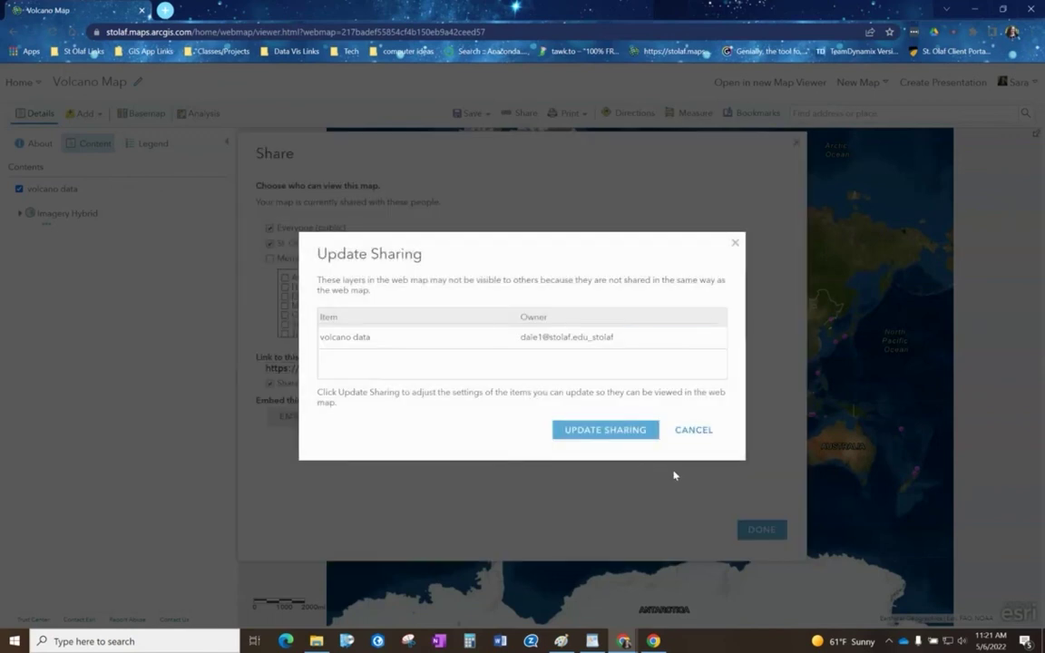
{"action": "left_click", "coordinate": [595, 430]}
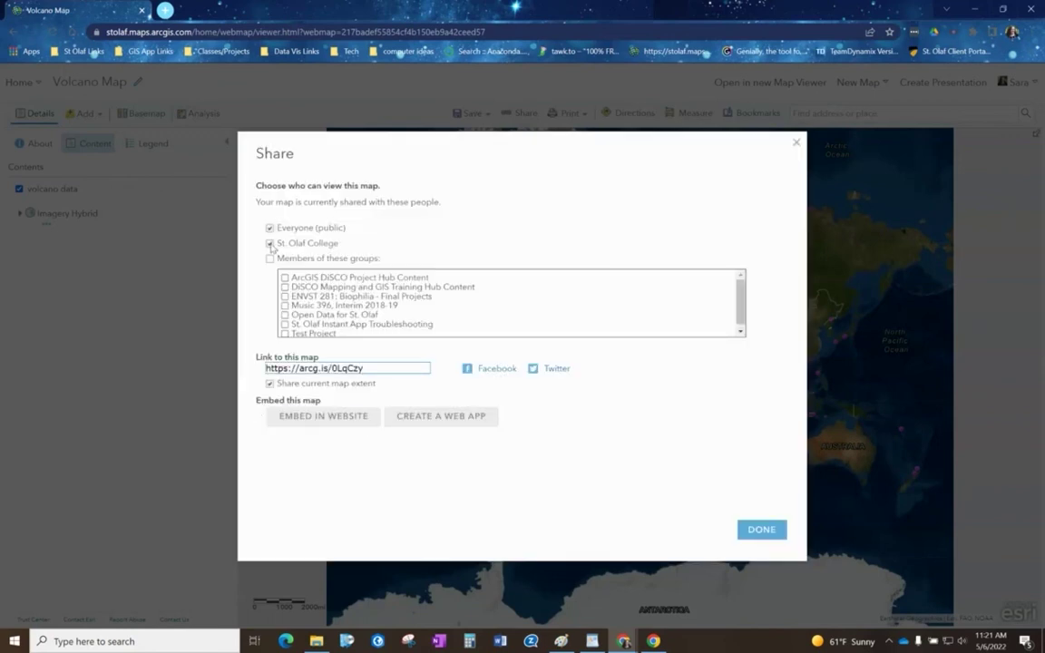
{"action": "left_click", "coordinate": [269, 246]}
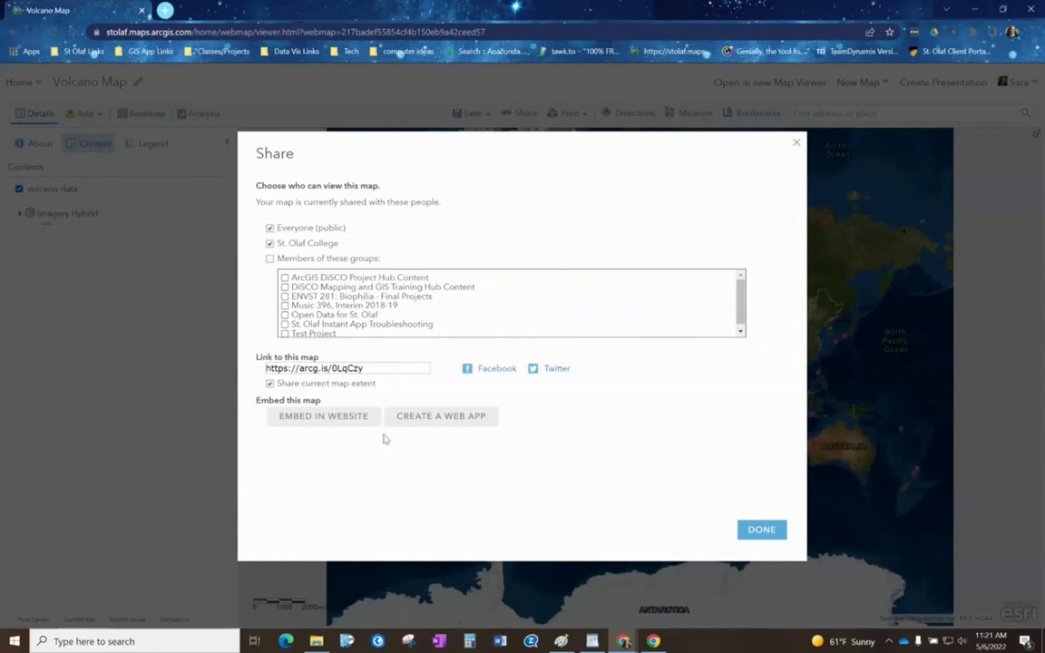
Select the map's arcg.is short link and close the sharing dialog
{"action": "left_click", "coordinate": [371, 369]}
{"action": "left_click_drag", "start_coordinate": [389, 371], "coordinate": [264, 369]}
{"action": "left_click_drag", "start_coordinate": [373, 369], "coordinate": [241, 332]}
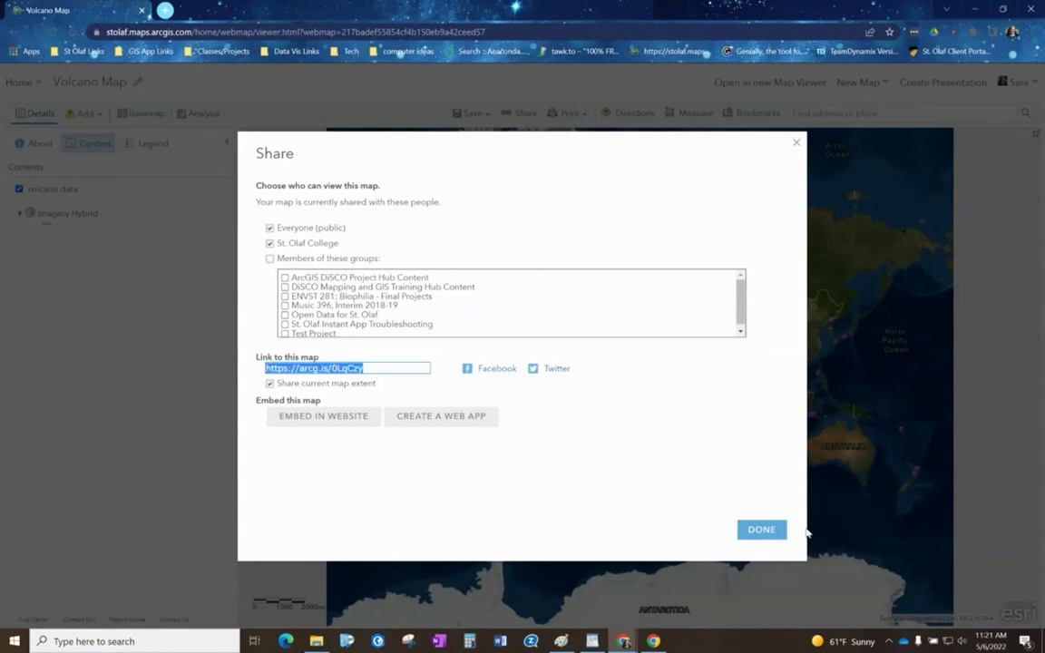
{"action": "left_click", "coordinate": [762, 531]}
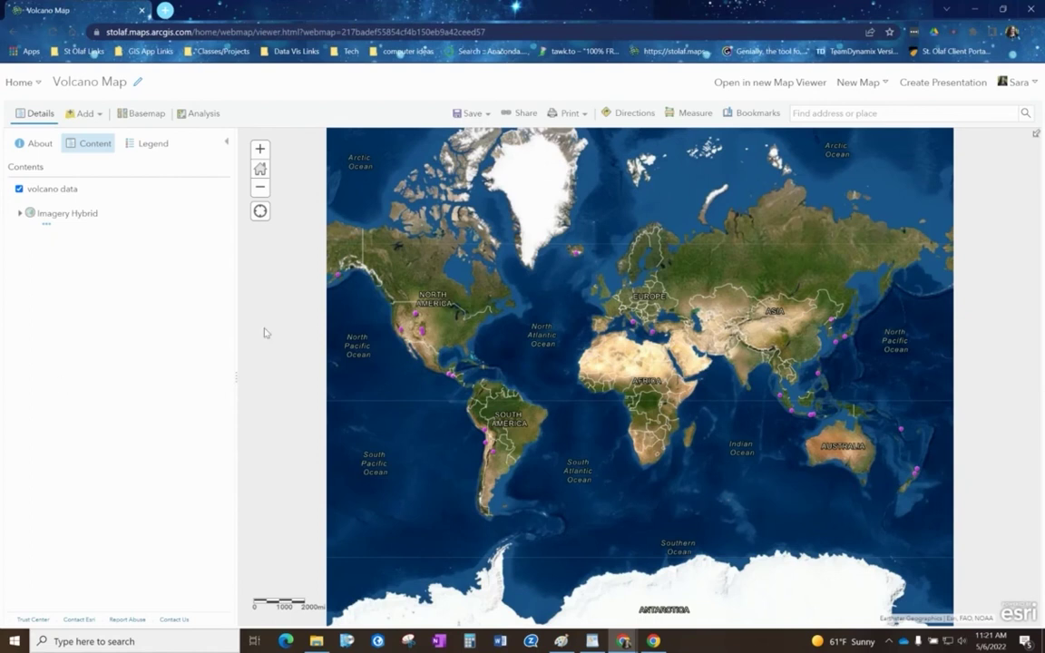
Load the map's short link in a new browser tab and zoom in on Sumatra
{"action": "left_click", "coordinate": [165, 10]}
{"action": "left_click", "coordinate": [382, 31]}
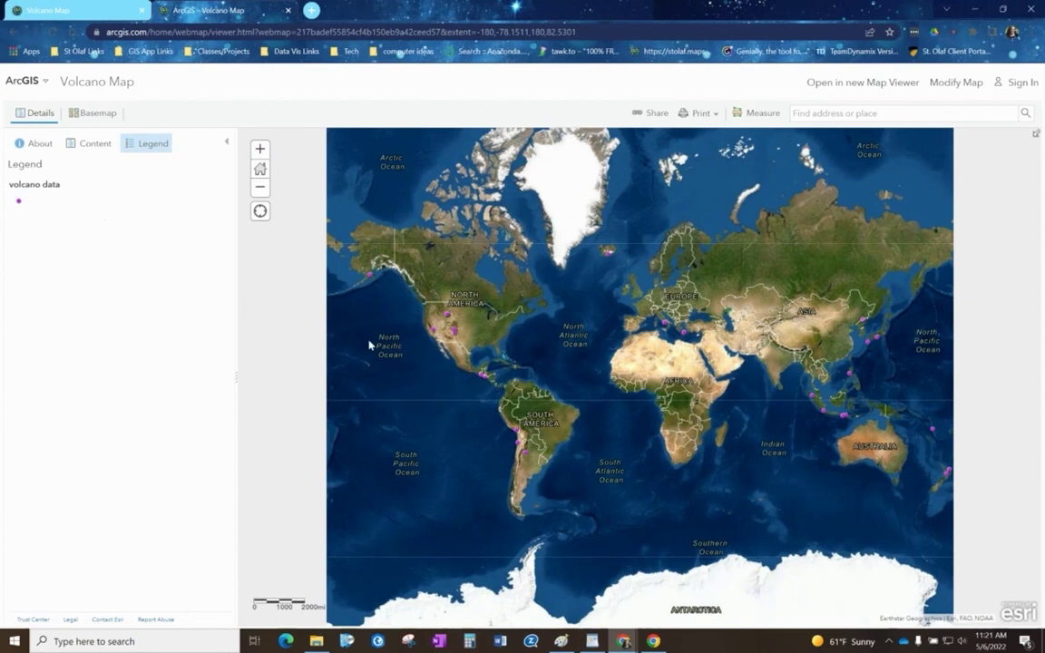
{"action": "left_click_drag", "start_coordinate": [726, 376], "coordinate": [585, 385]}
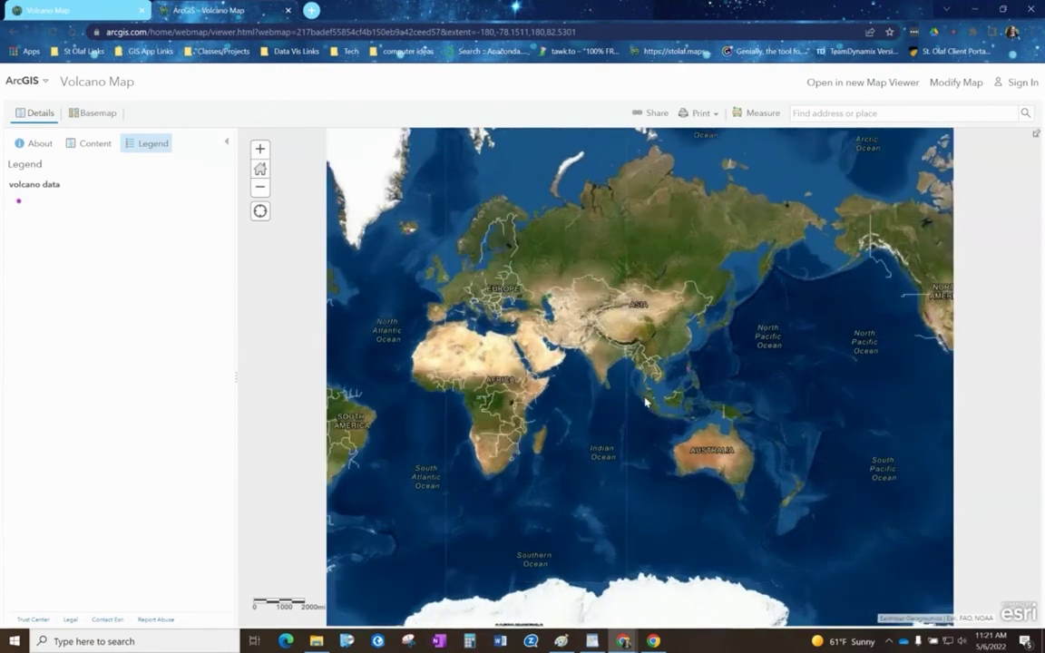
{"action": "scroll", "coordinate": [646, 402], "scroll_direction": "up", "scroll_amount": 4}
{"action": "left_click_drag", "start_coordinate": [453, 352], "coordinate": [534, 391]}
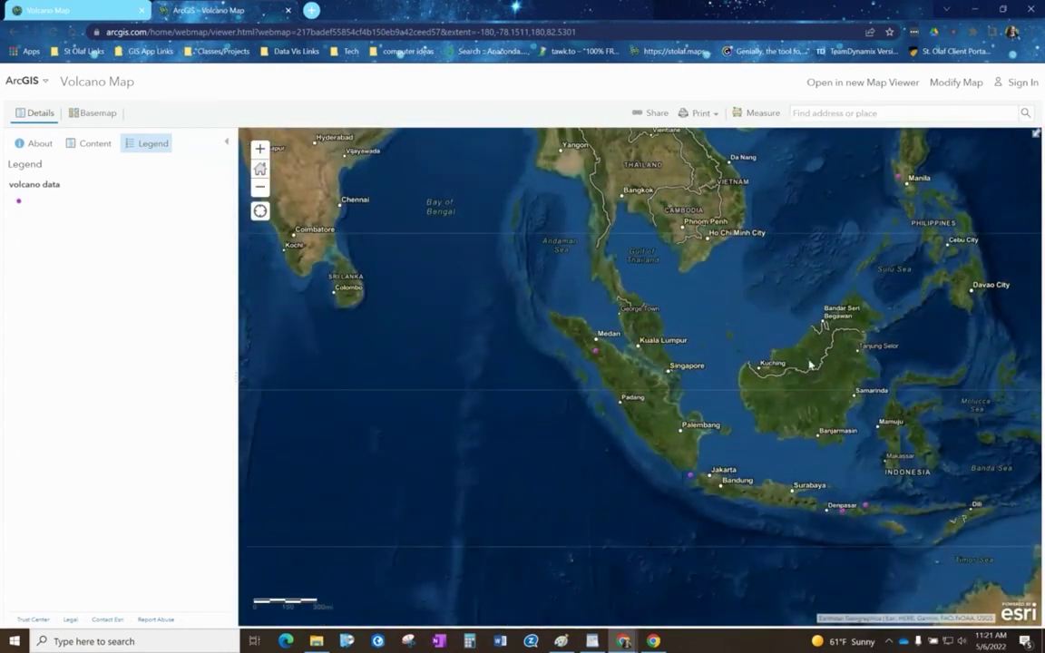
{"action": "left_click_drag", "start_coordinate": [810, 365], "coordinate": [768, 364]}
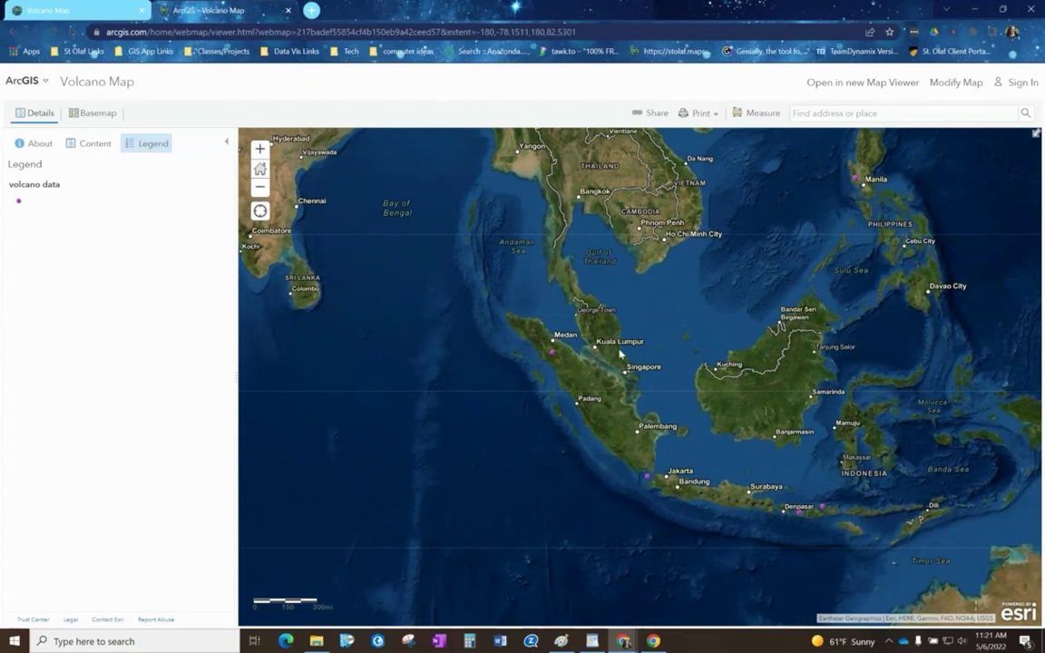
Show the Lake Toba volcano's popup and follow its photo link
{"action": "left_click", "coordinate": [553, 353]}
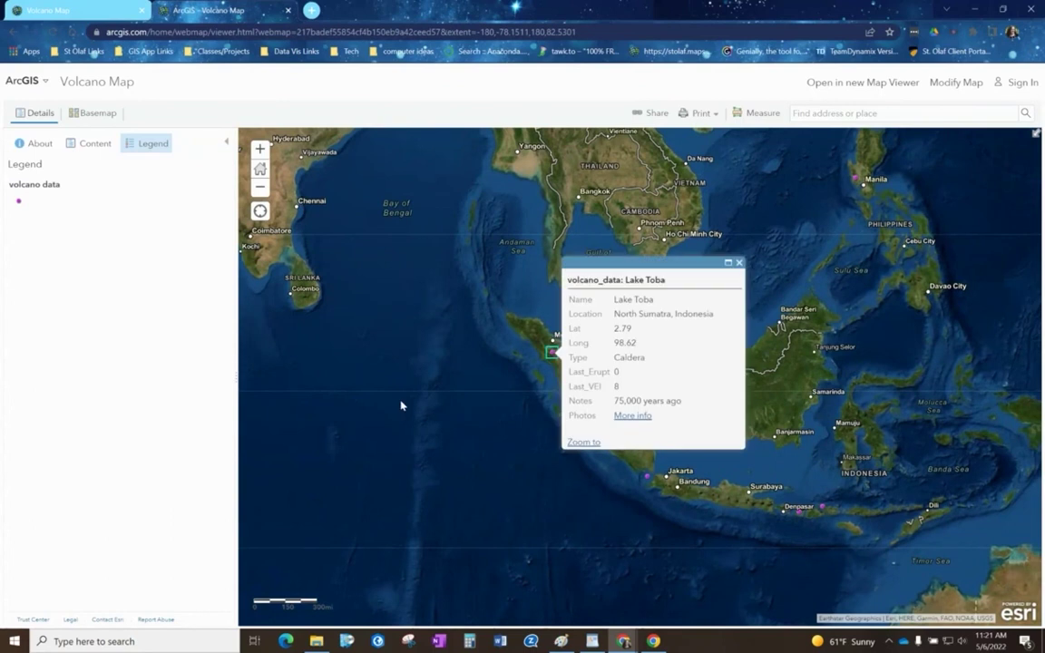
{"action": "double_click", "coordinate": [582, 415]}
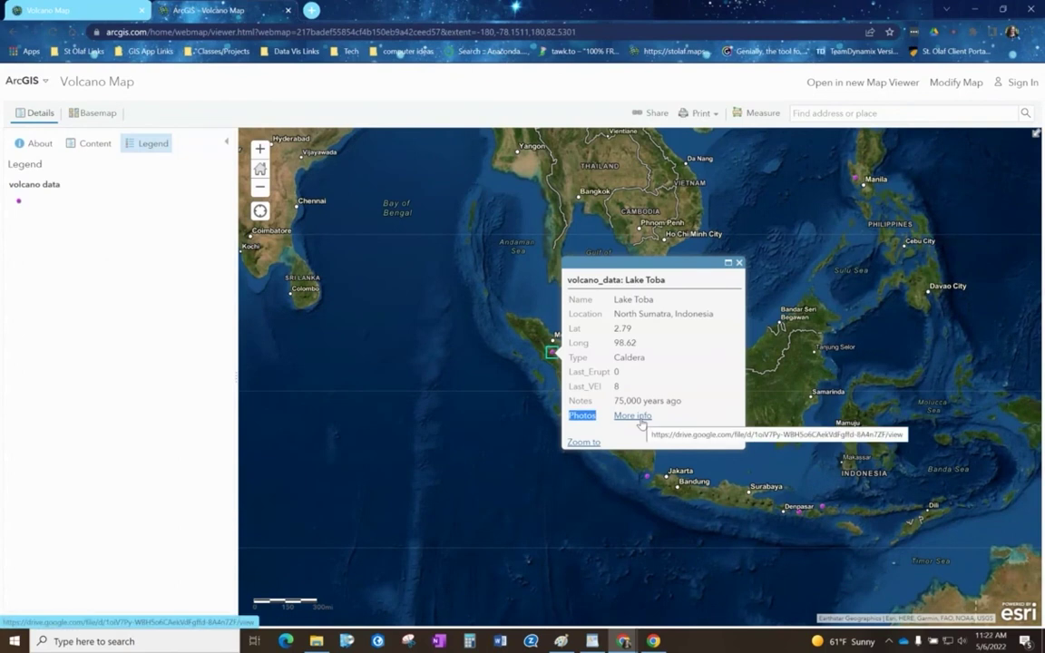
{"action": "scroll", "coordinate": [668, 490], "scroll_direction": "up", "scroll_amount": 1}
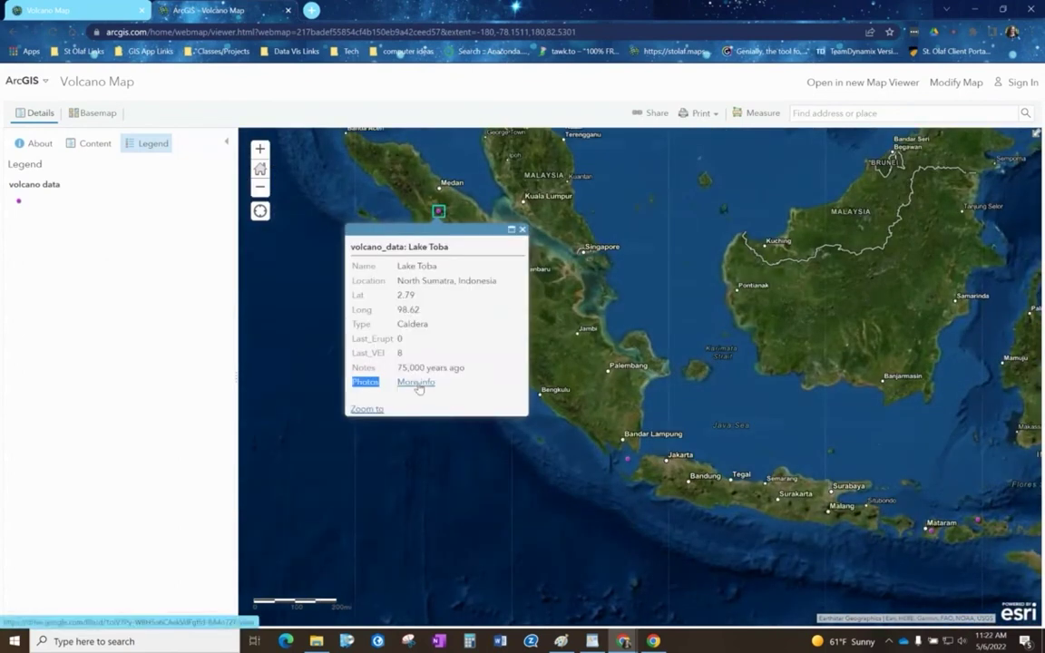
{"action": "left_click", "coordinate": [416, 383]}
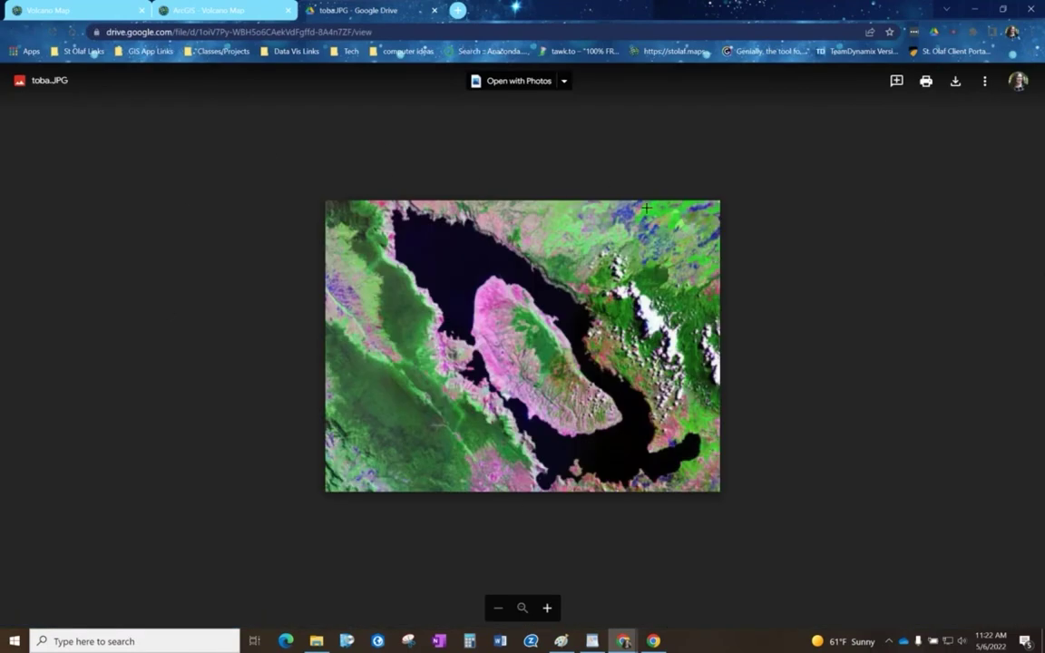
Return to the Volcano Map tab, close Lake Toba's popup, and zoom out to the whole world
{"action": "key", "text": "ctrl+1"}
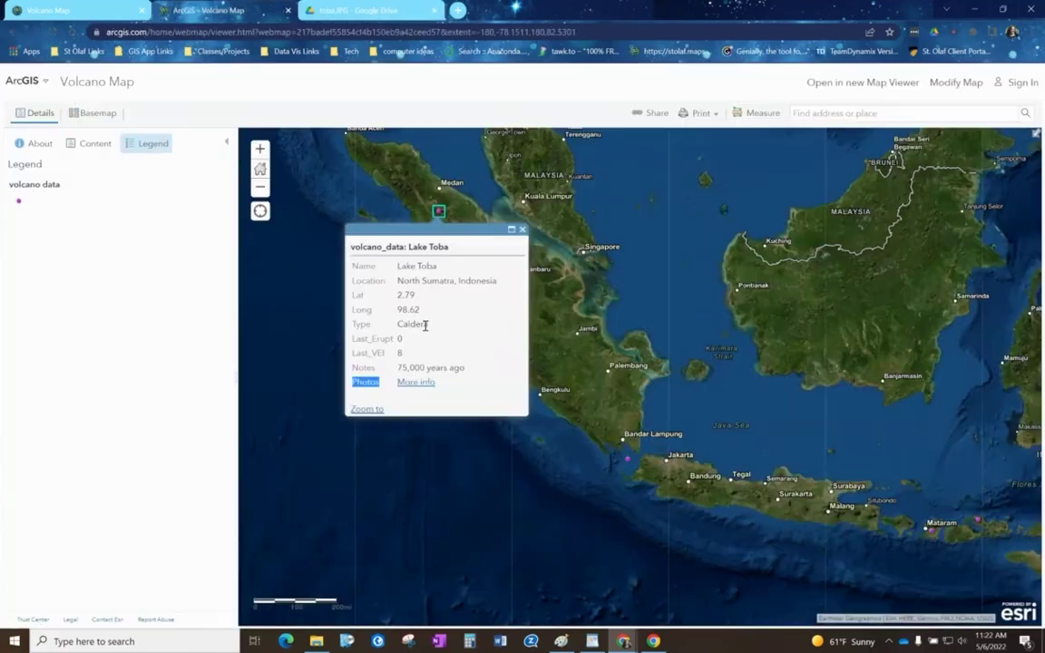
{"action": "left_click", "coordinate": [522, 231]}
{"action": "scroll", "coordinate": [747, 422], "scroll_direction": "down", "scroll_amount": 2}
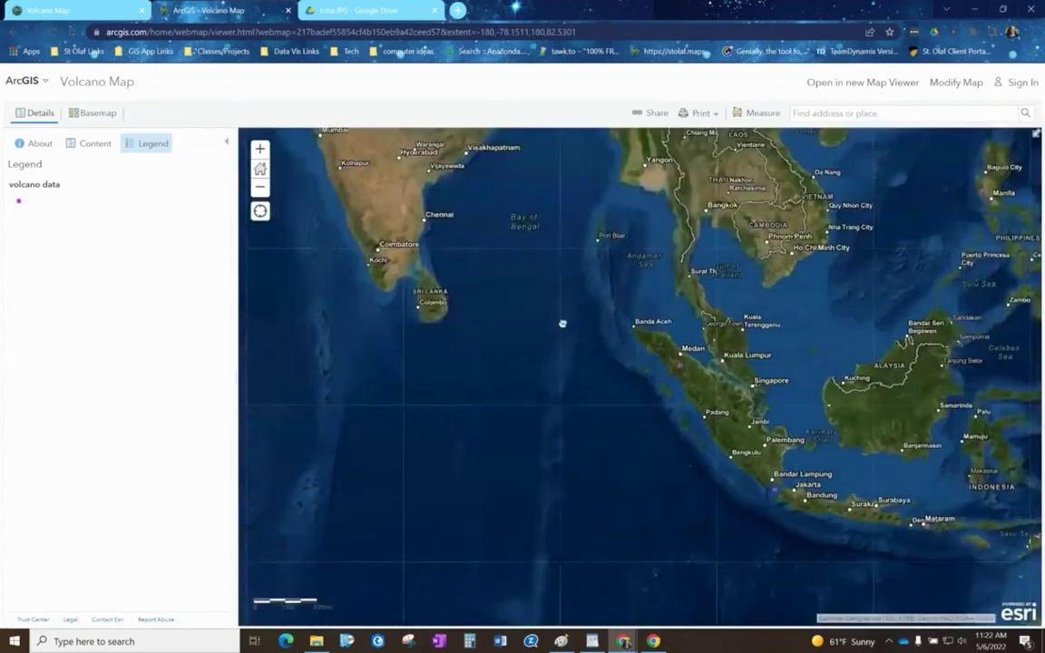
{"action": "scroll", "coordinate": [562, 381], "scroll_direction": "down", "scroll_amount": 3}
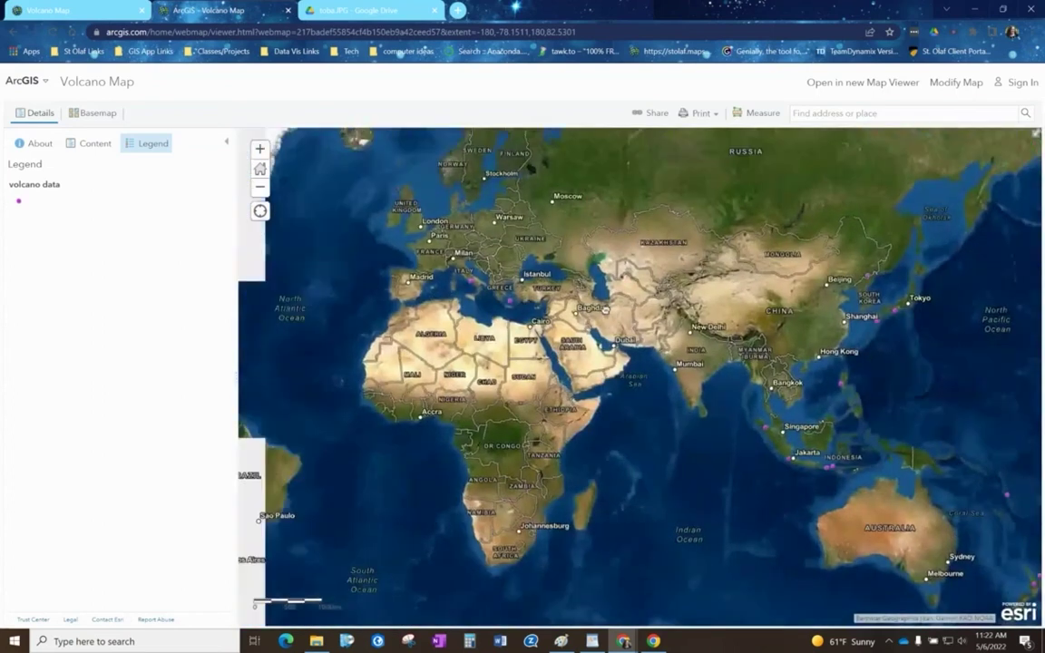
{"action": "scroll", "coordinate": [603, 310], "scroll_direction": "down", "scroll_amount": 2}
{"action": "scroll", "coordinate": [608, 331], "scroll_direction": "down", "scroll_amount": 2}
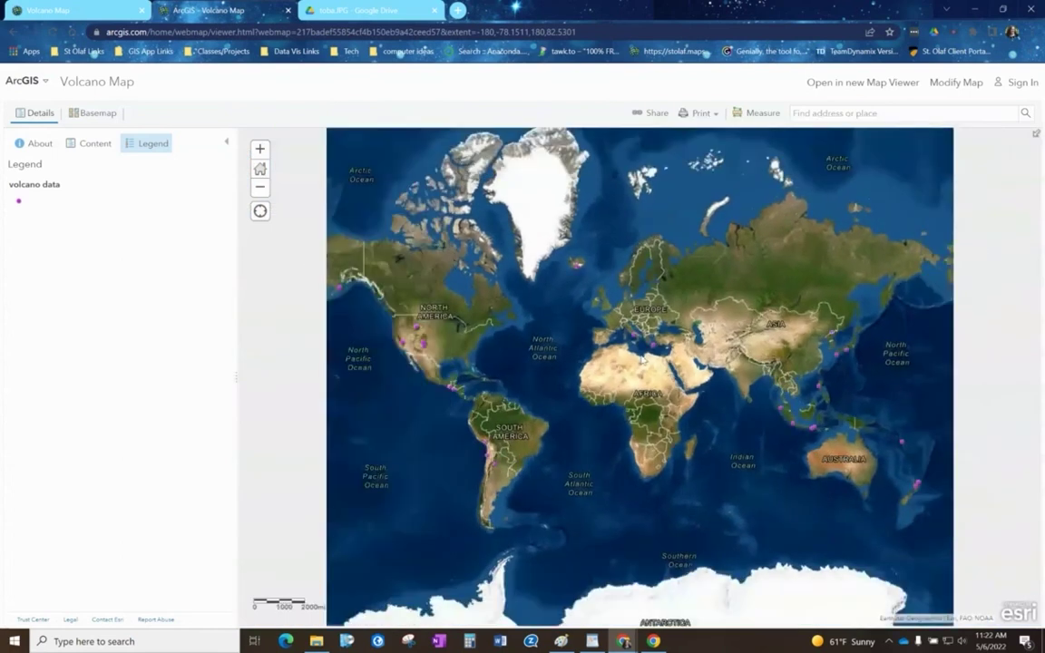